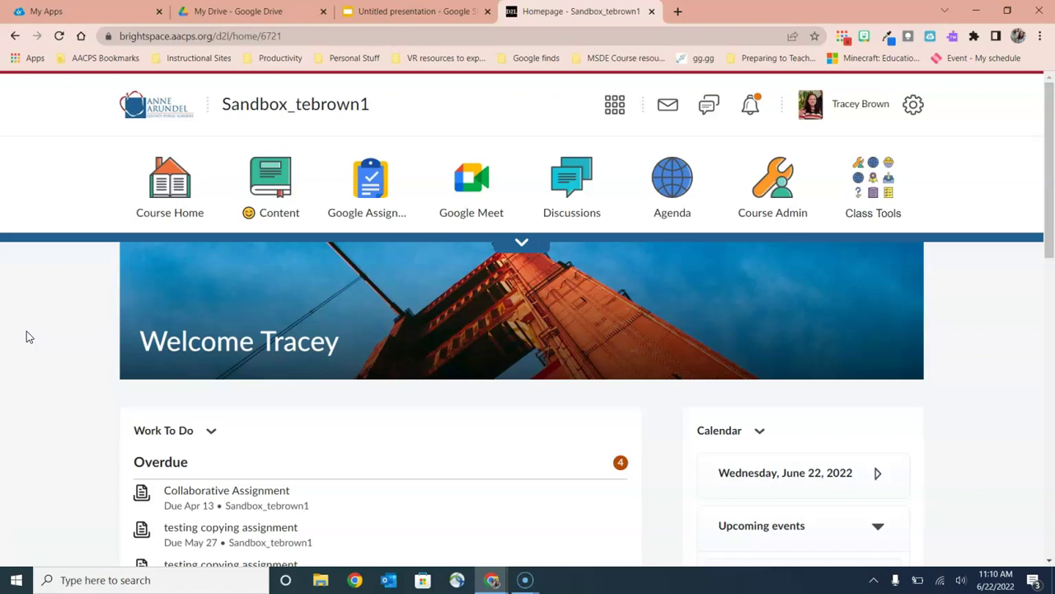
Go through Course Admin to the Rubrics page and review existing rubrics such as Human Body Project and Sample.
click(871, 191)
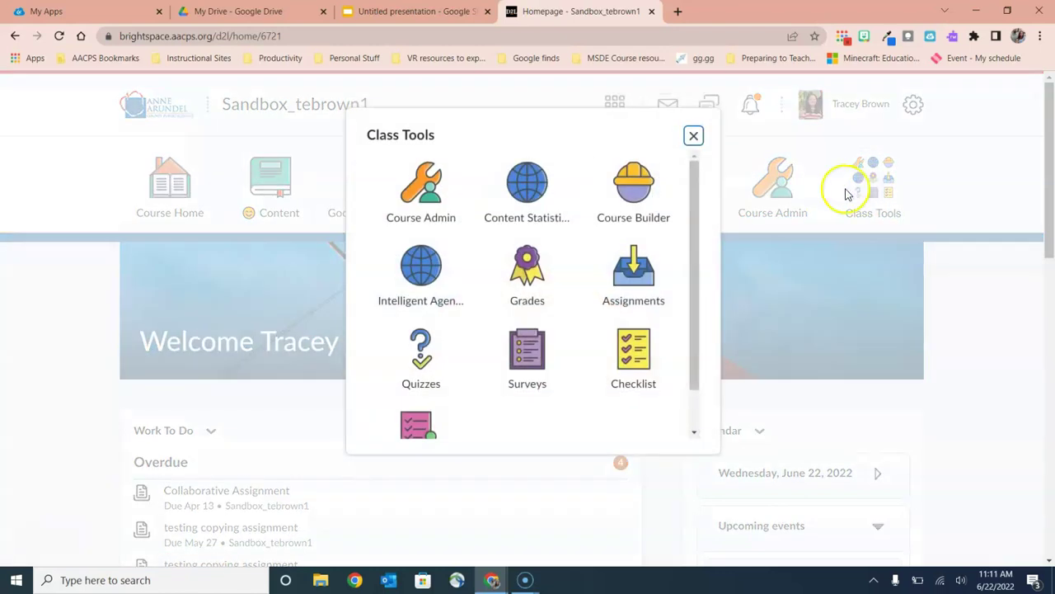
click(423, 191)
scroll(417, 214, down, 5)
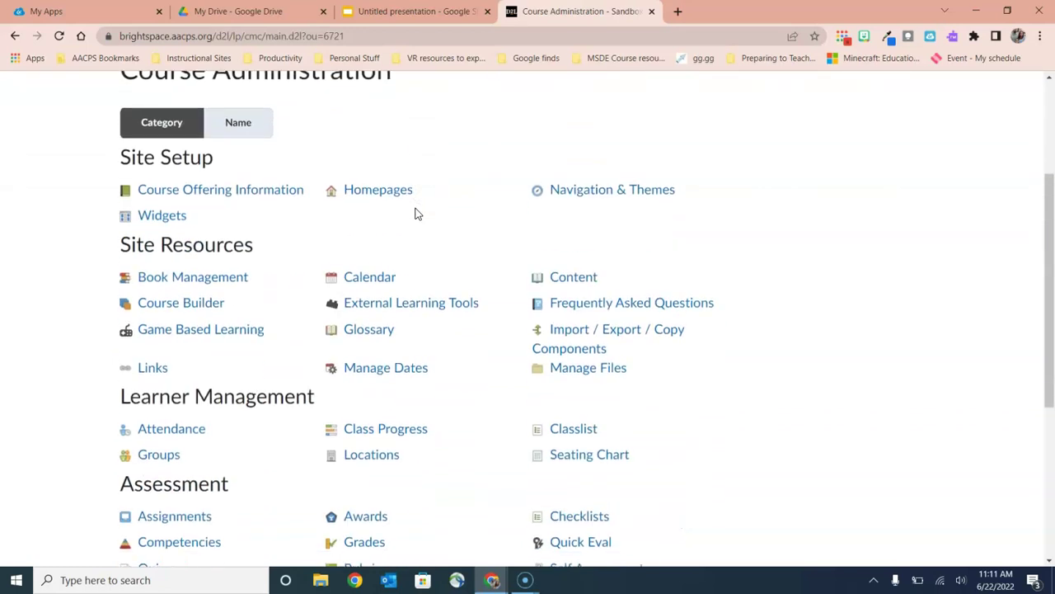
click(371, 344)
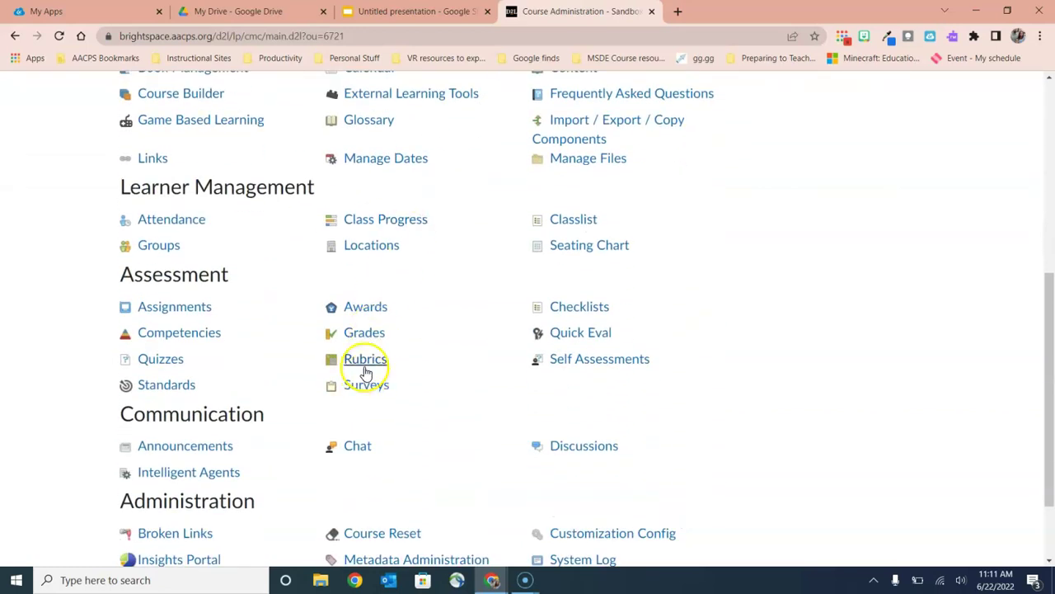
click(365, 368)
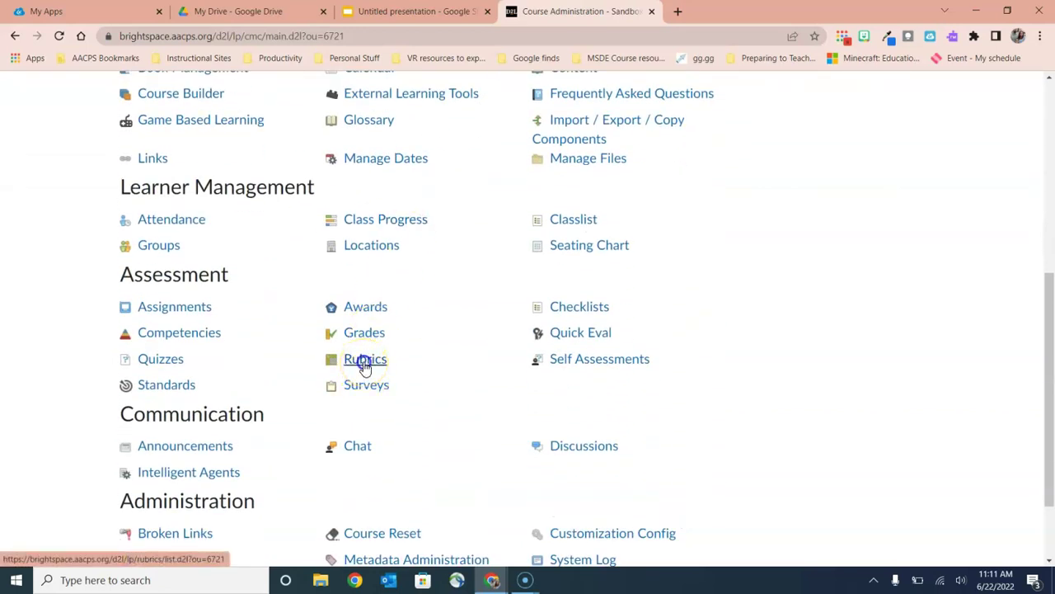
scroll(365, 368, down, 1)
scroll(365, 368, down, 2)
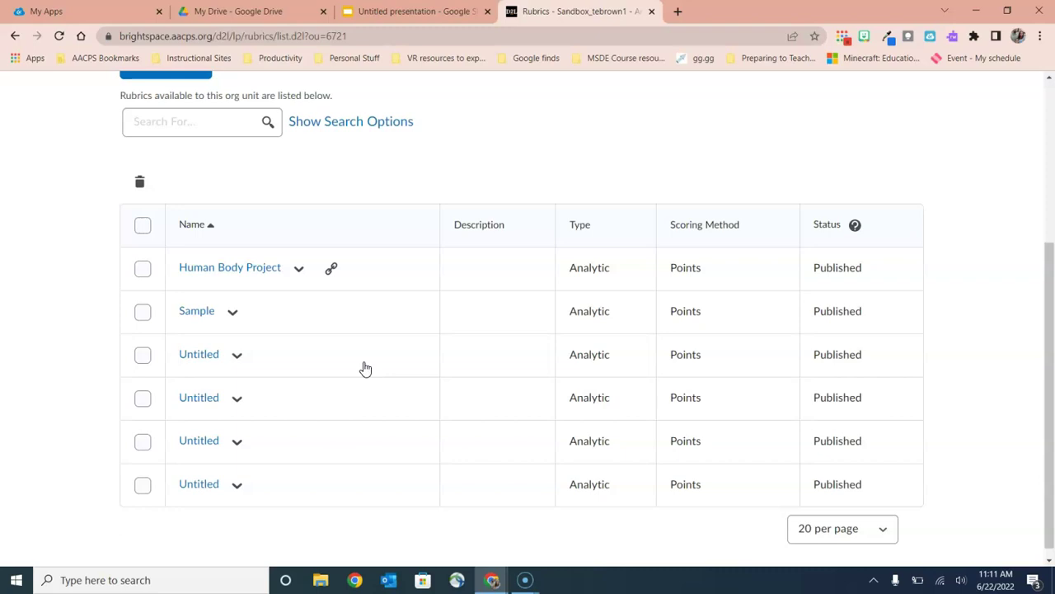
scroll(365, 368, up, 2)
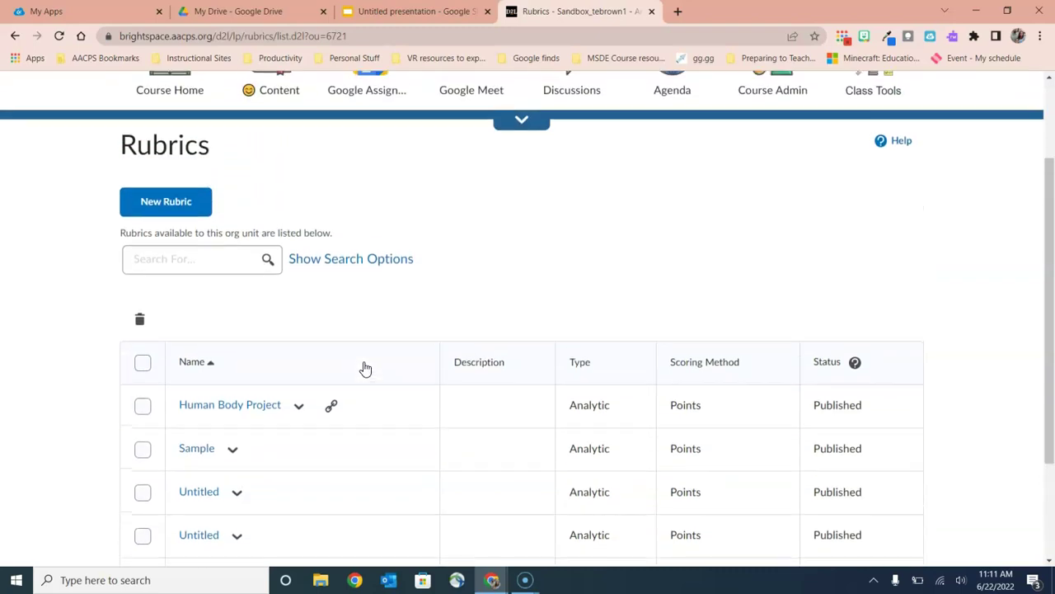
click(171, 213)
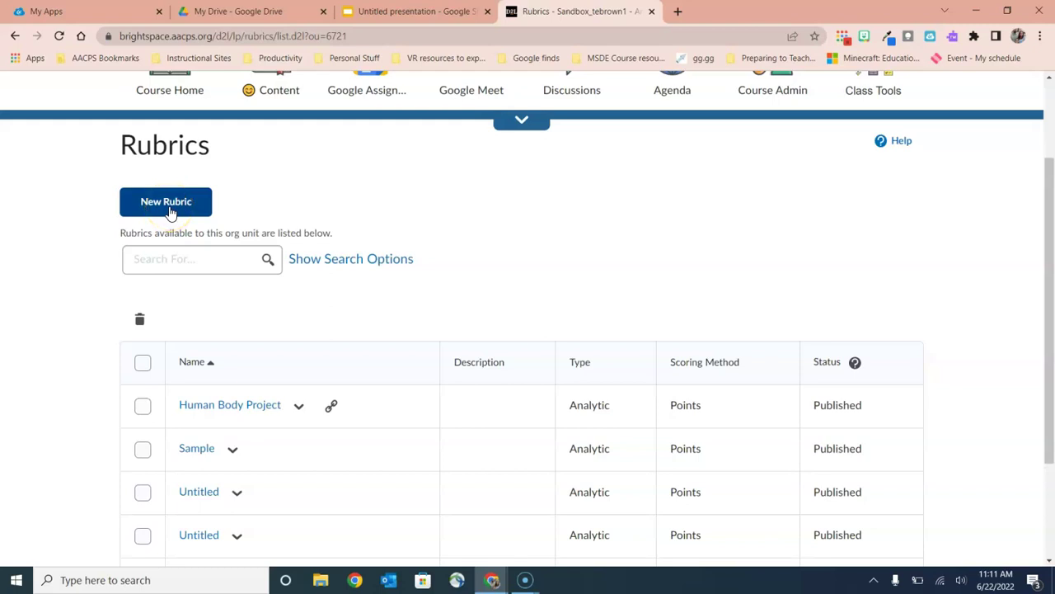
scroll(172, 213, up, 1)
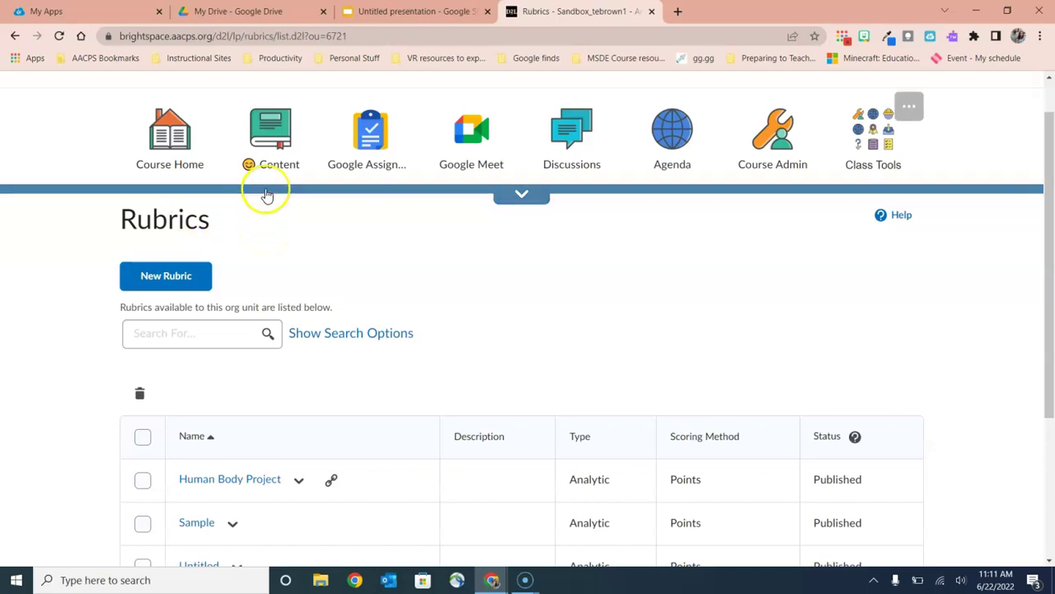
From Content, create a new assignment in MP 1: Science CER, 3 points, due 7/1/2022.
click(279, 132)
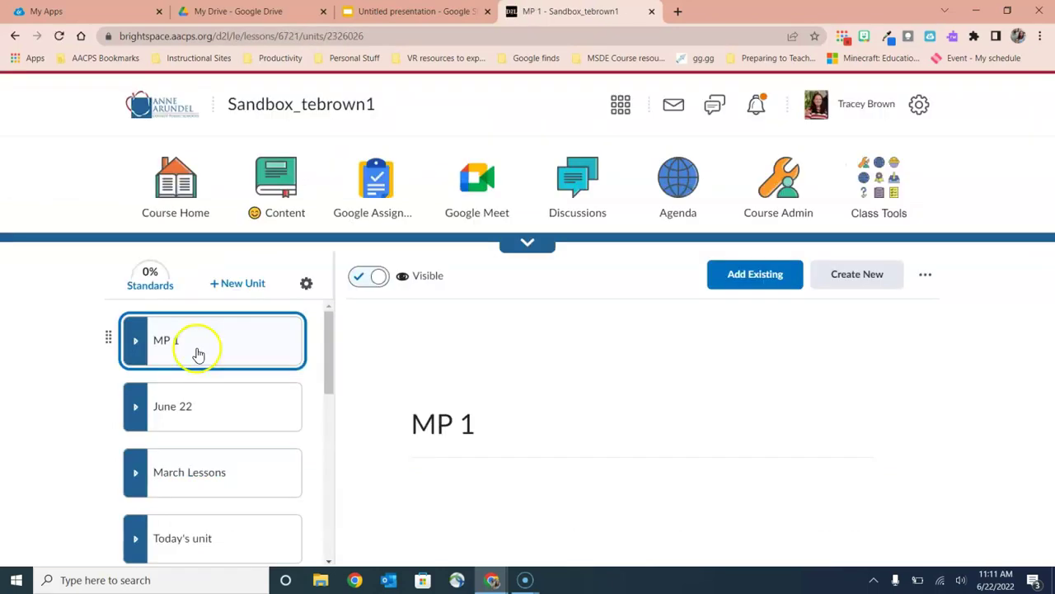
click(196, 353)
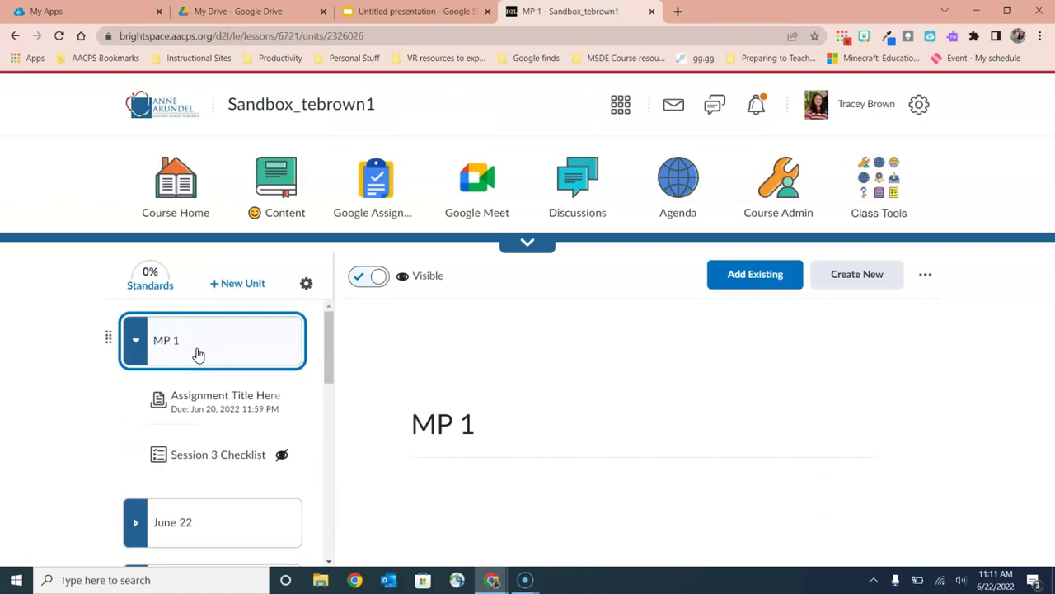
click(854, 274)
click(574, 363)
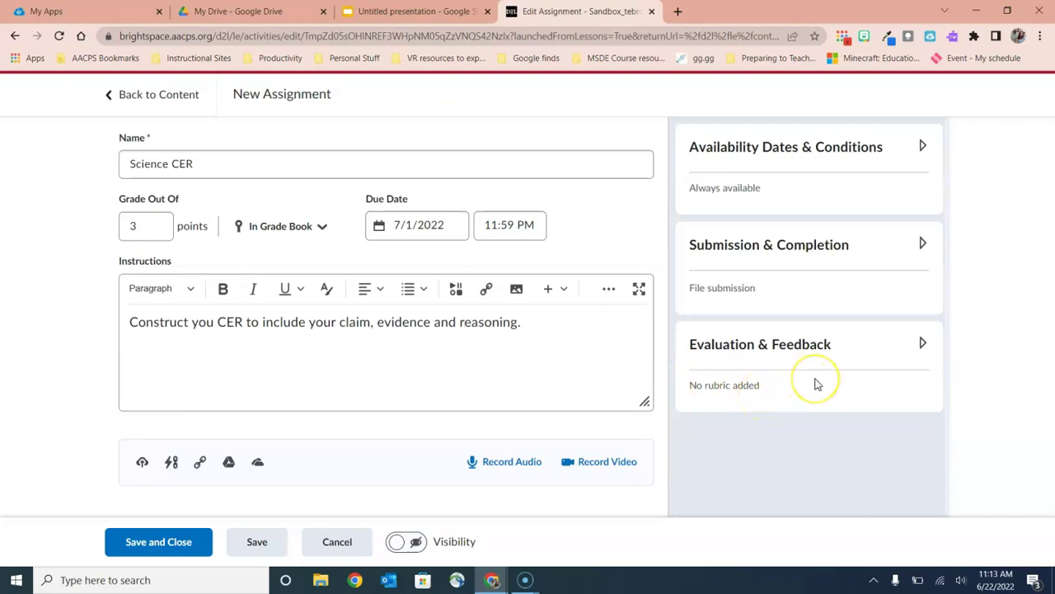
Expand Evaluation & Feedback and show the Add Rubric choices for Science CER.
click(924, 345)
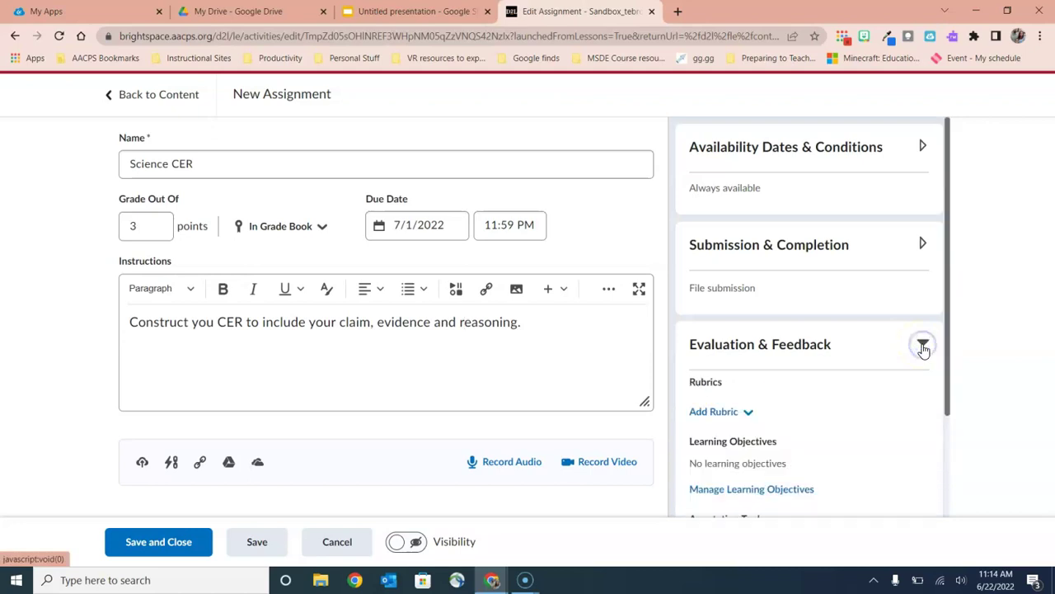
click(748, 414)
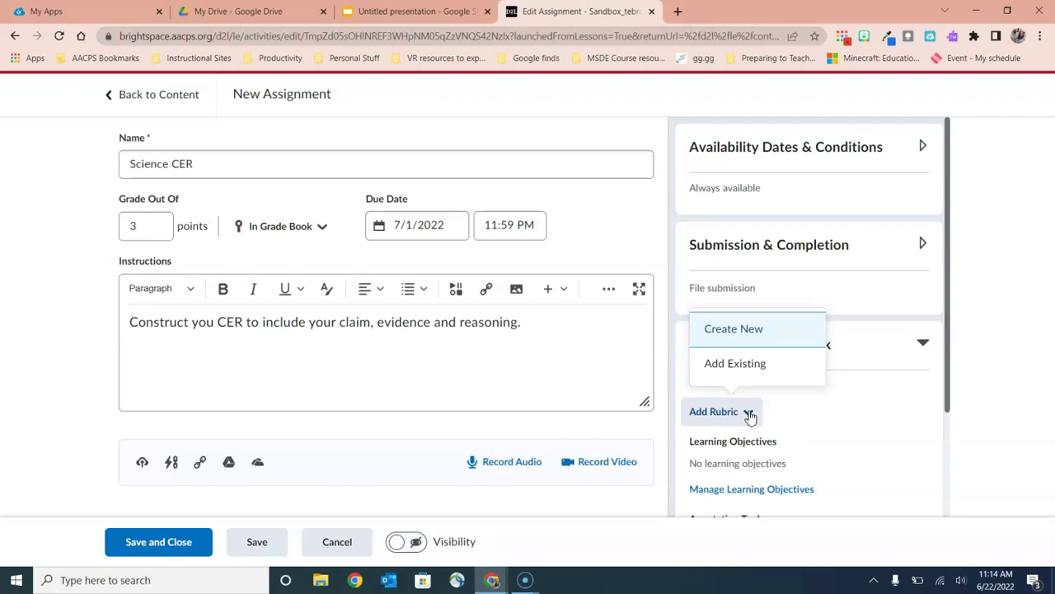
Create a new rubric for the assignment and name it CER.
click(744, 330)
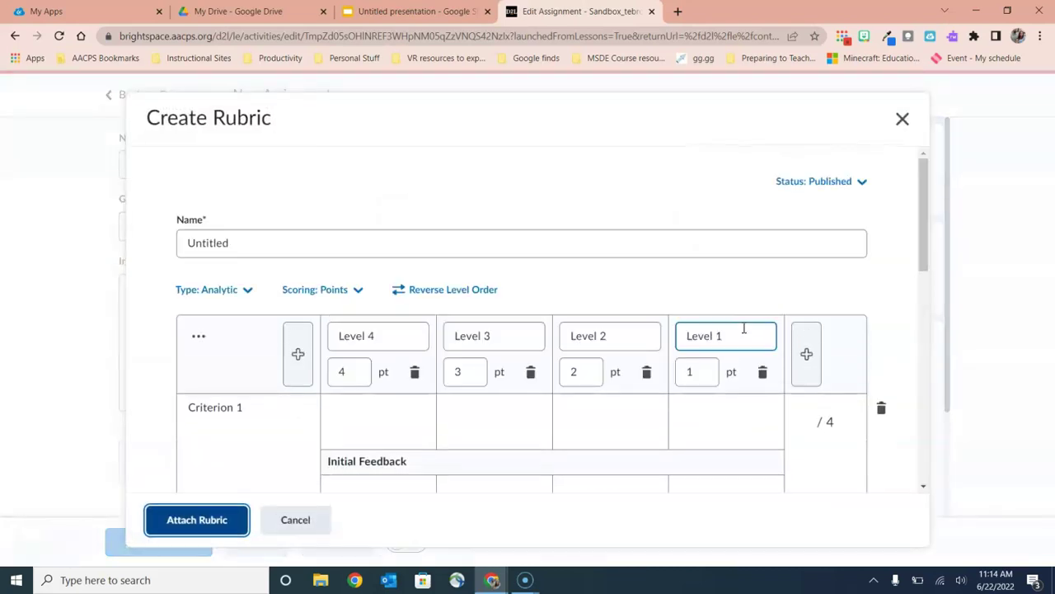
click(247, 247)
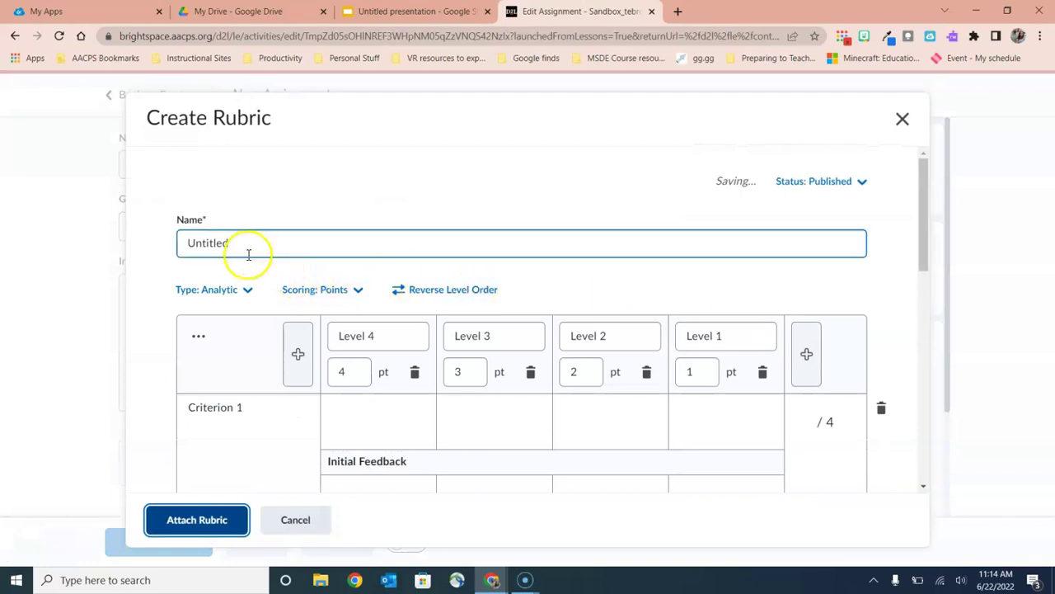
double_click(239, 245)
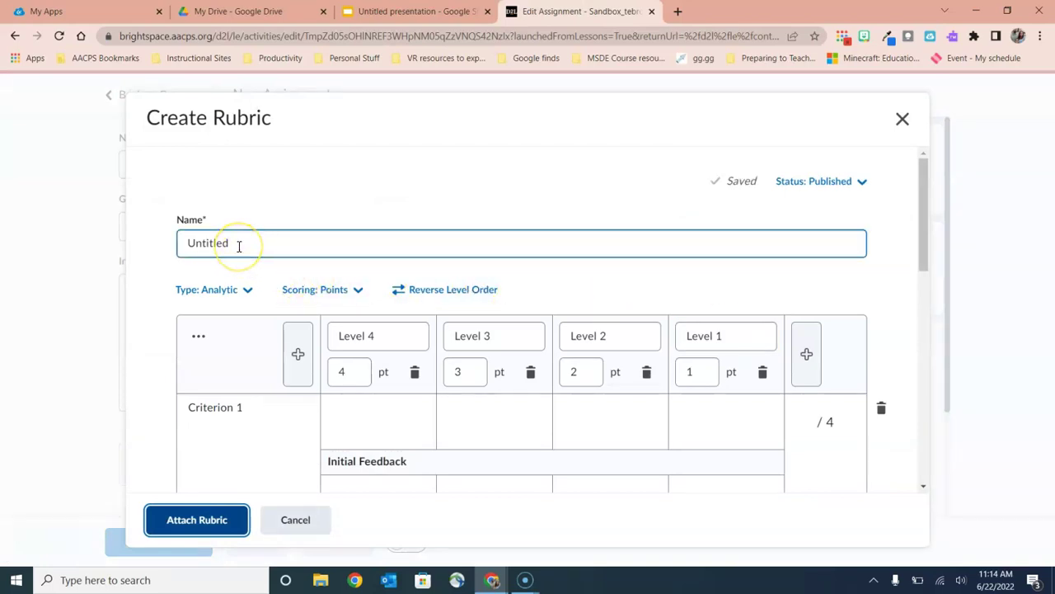
text(CER)
scroll(184, 255, down, 2)
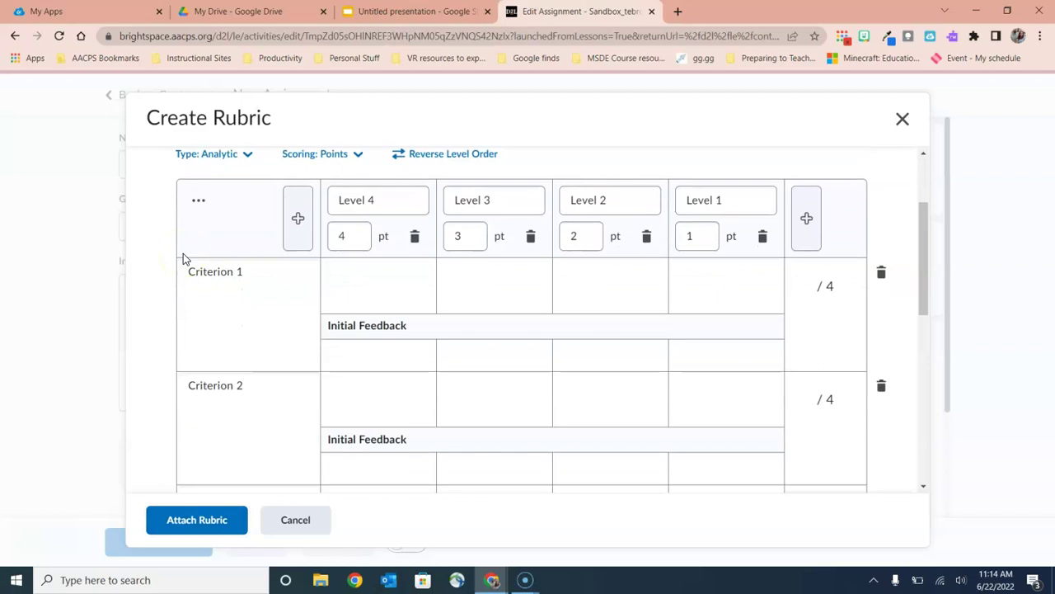
scroll(183, 253, down, 1)
scroll(183, 254, up, 1)
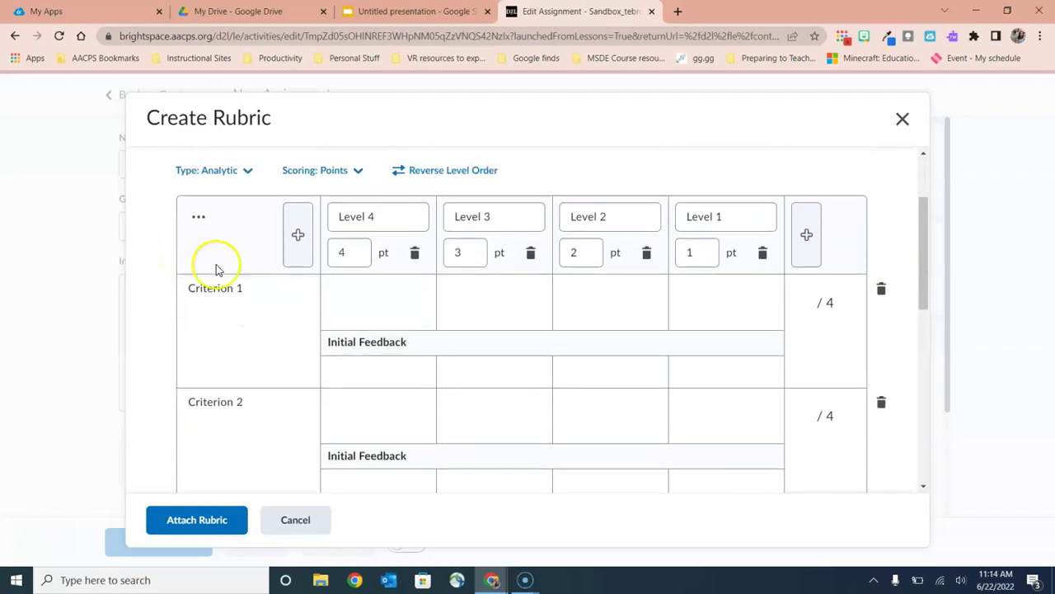
Rename the levels to Yes (1), Starting to (.75), Not Yet (0.5) and No Response (0).
triple_click(684, 216)
text(No Response)
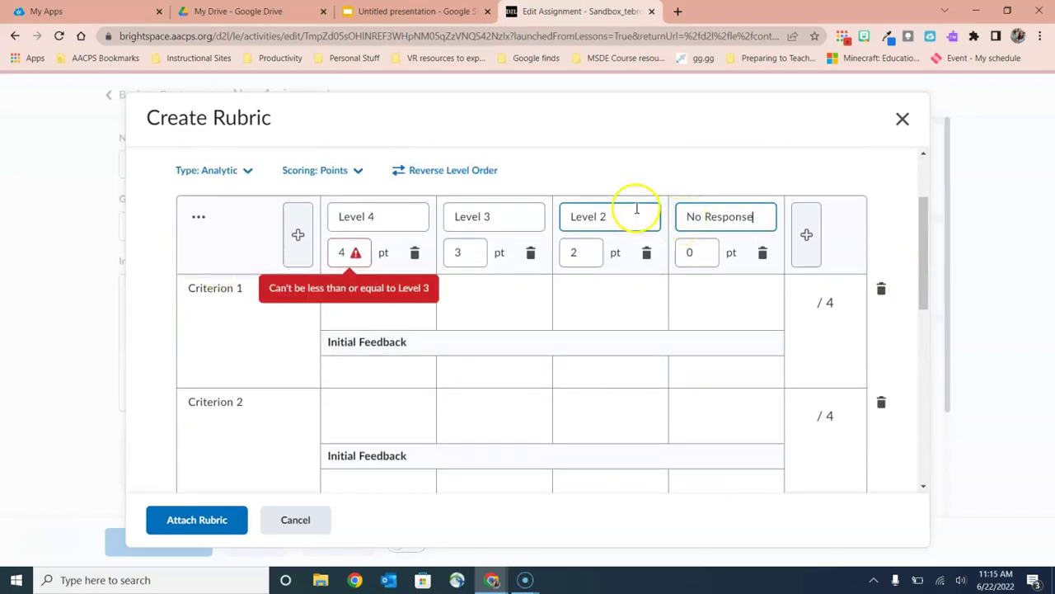
triple_click(637, 210)
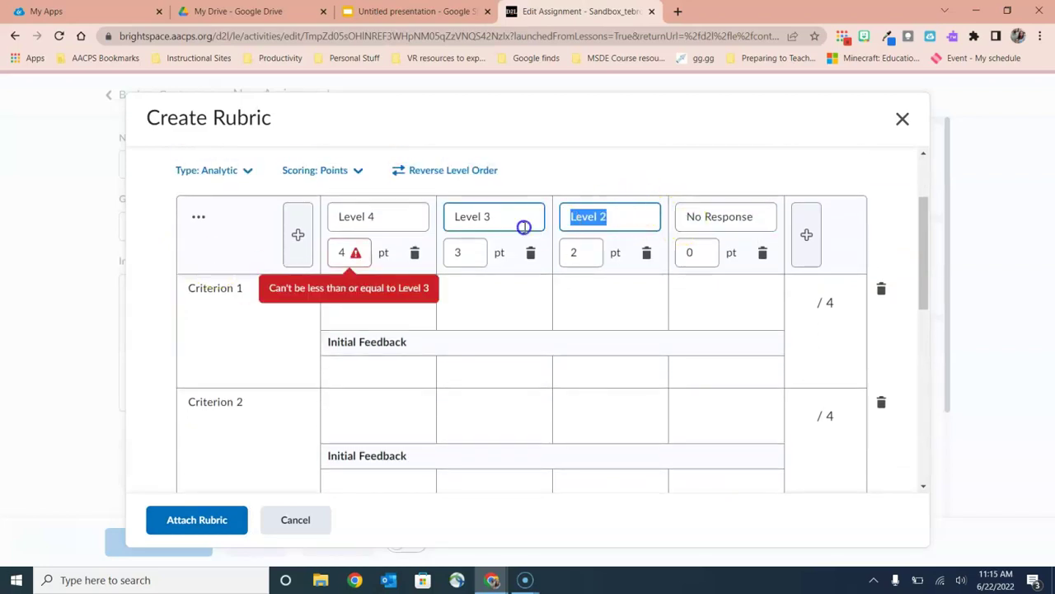
text(Not Yet)
click(574, 254)
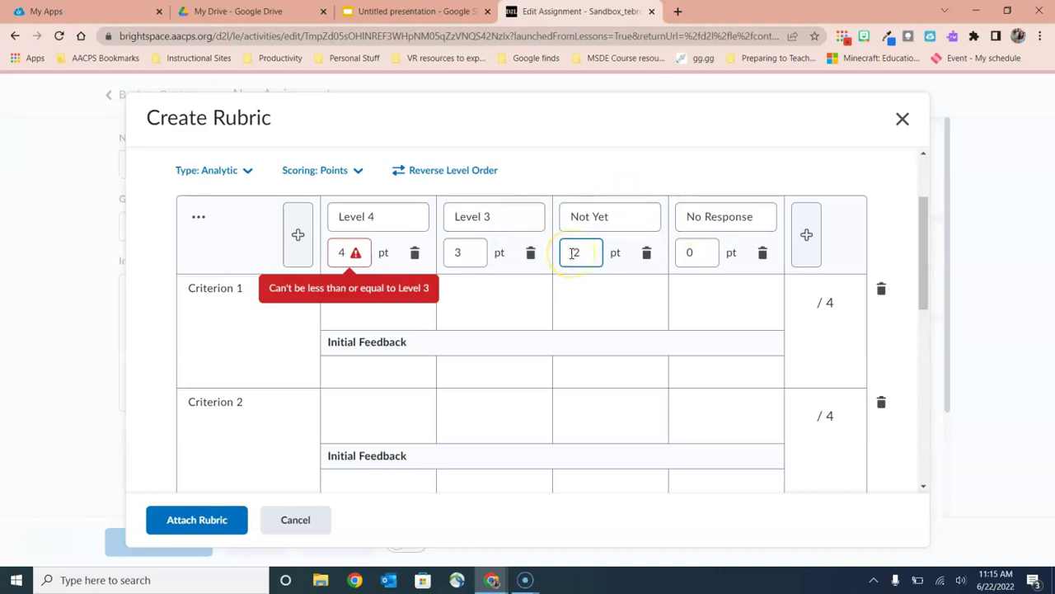
text(0.5)
triple_click(437, 217)
text(Starting to)
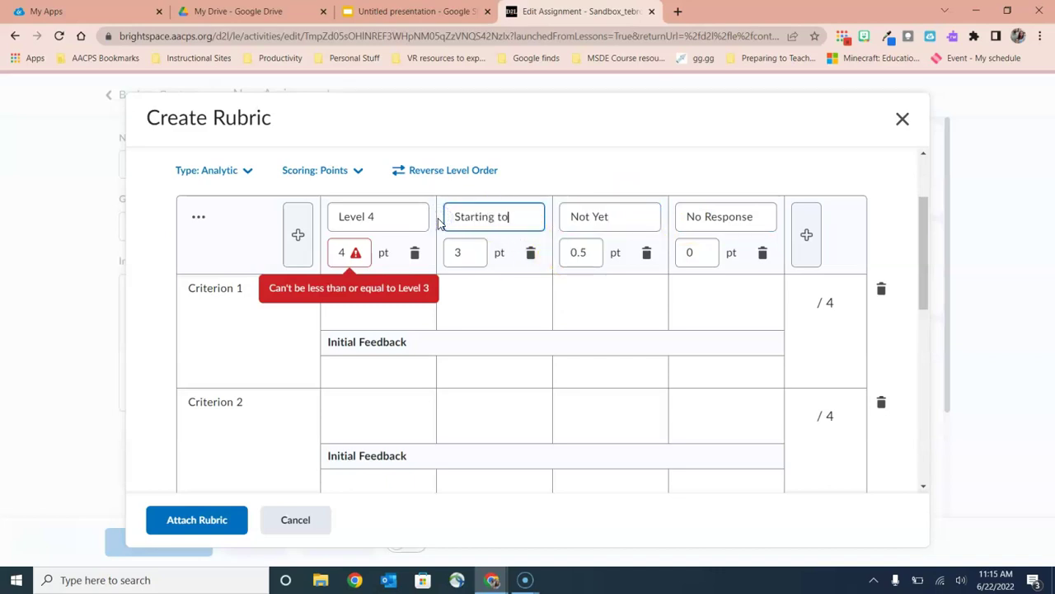
double_click(458, 252)
text(.75)
click(352, 252)
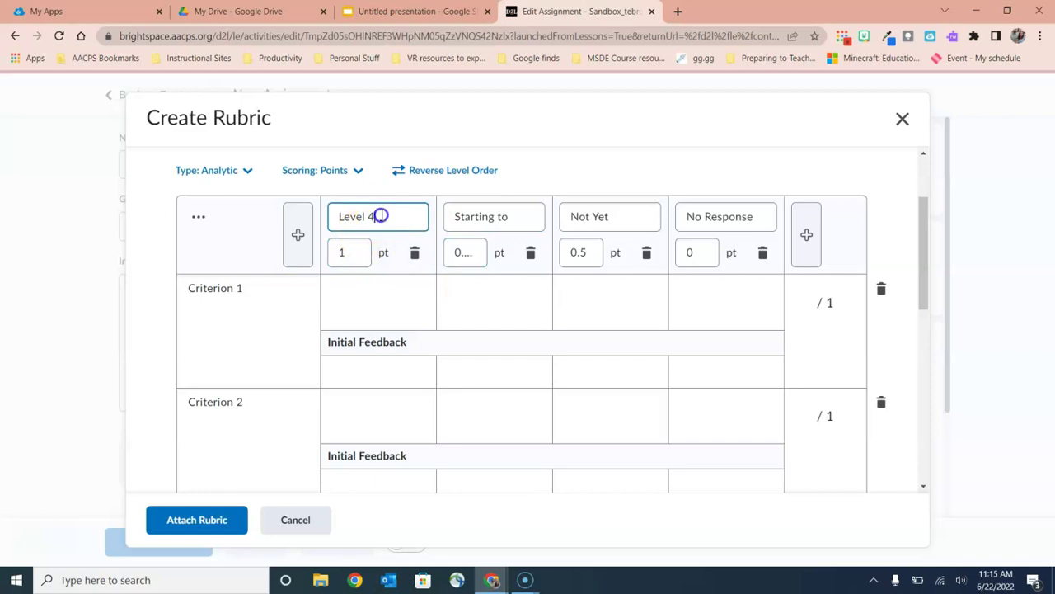
drag(379, 212, 337, 207)
text(Yes)
Paste the claim descriptions into Criterion 1's level cells.
click(401, 294)
text(The claim takes an appropriate position on the topic or issue addressed within the prompt.	The claim partially takes a position on the topic or issue addressed within the prompt.	The claim is completely incorrect or irrelevant.)
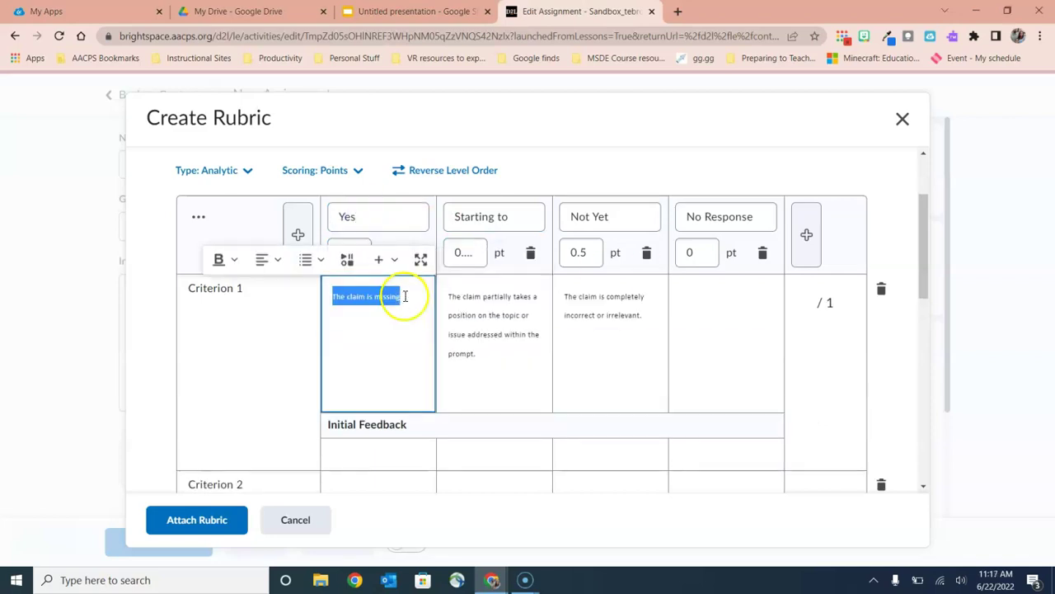
click(728, 327)
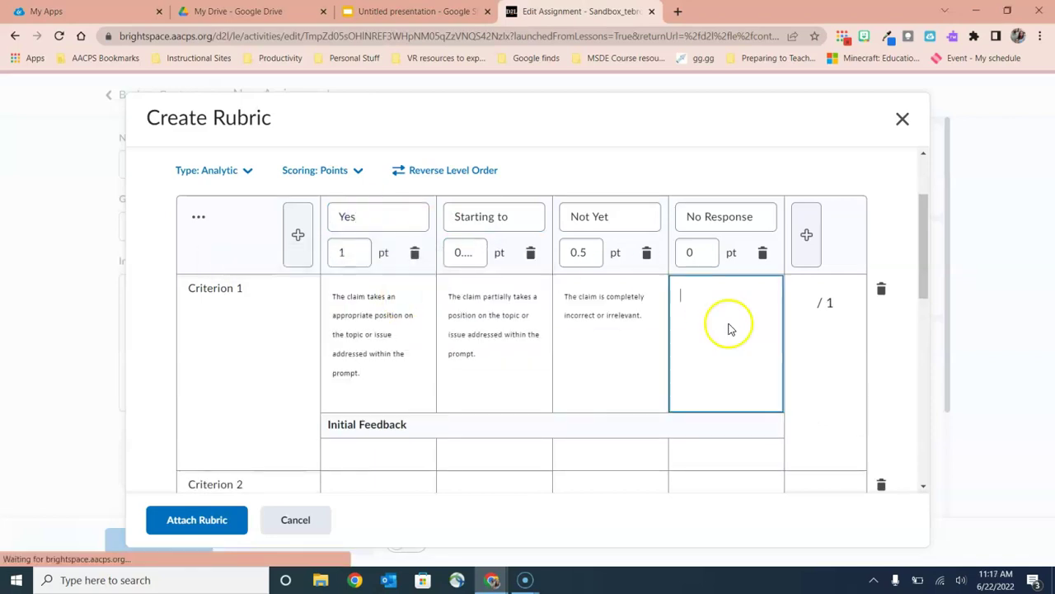
Add the missing-claim description and rename Criterion 1 to Claim.
text(The claim is missing)
click(219, 287)
triple_click(221, 259)
text(Claim)
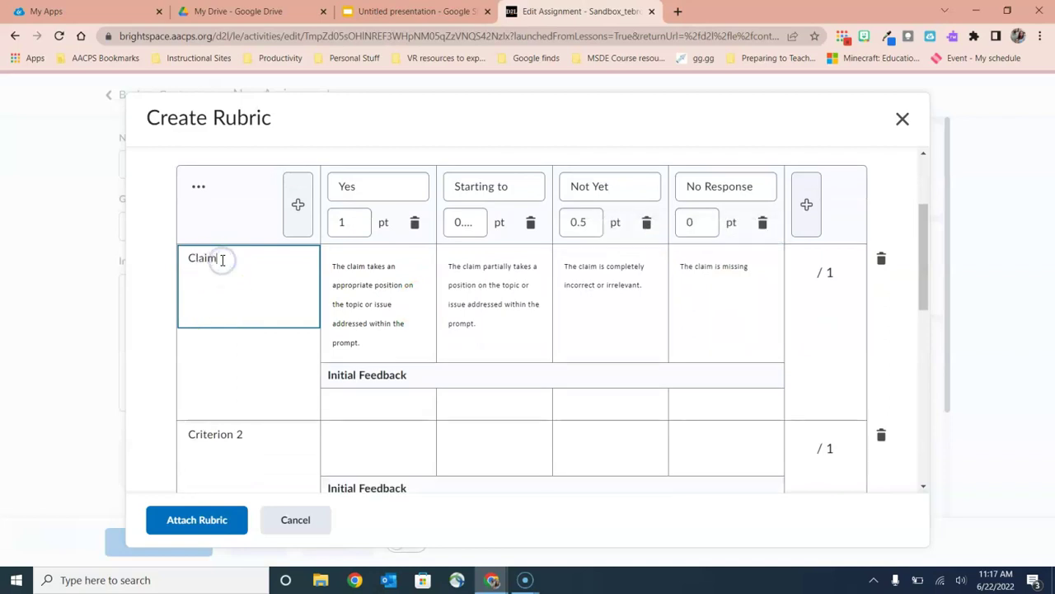
scroll(224, 259, down, 1)
scroll(114, 490, up, 2)
click(114, 491)
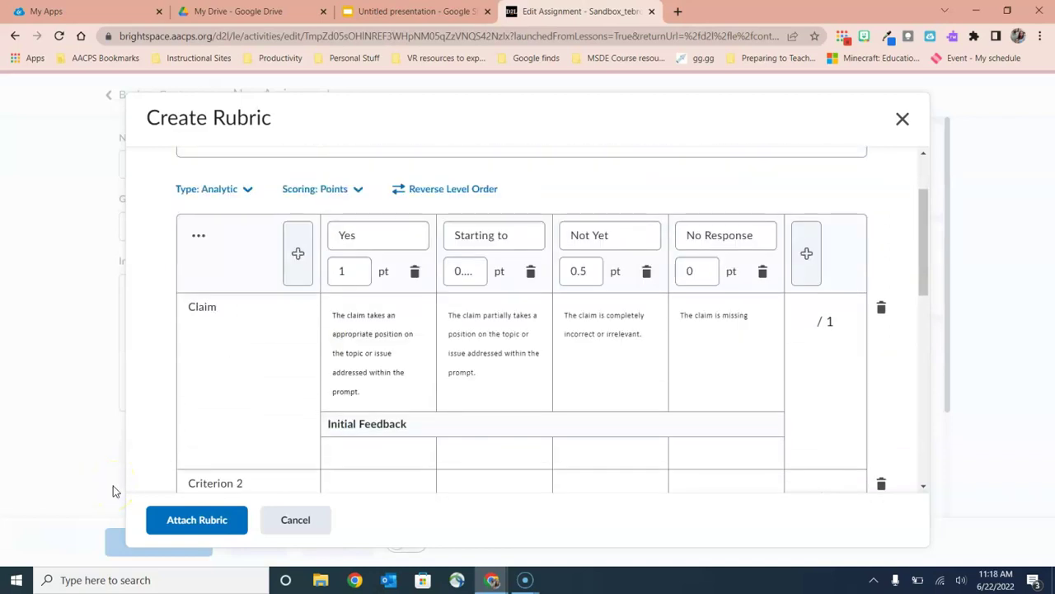
click(169, 388)
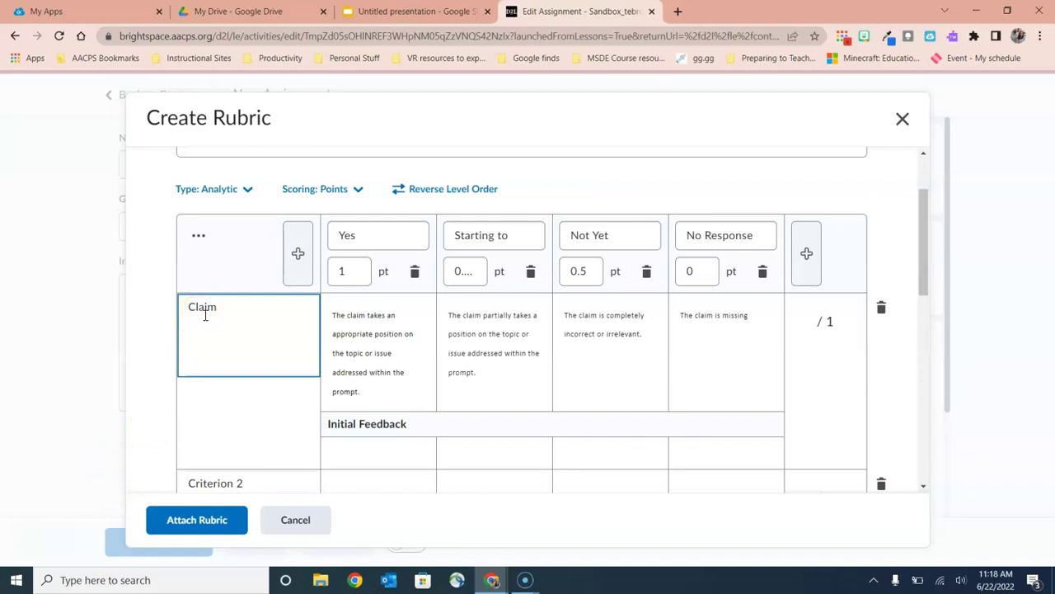
Review the Claim criterion's Yes, Starting to, Not Yet and No Response descriptions.
click(346, 301)
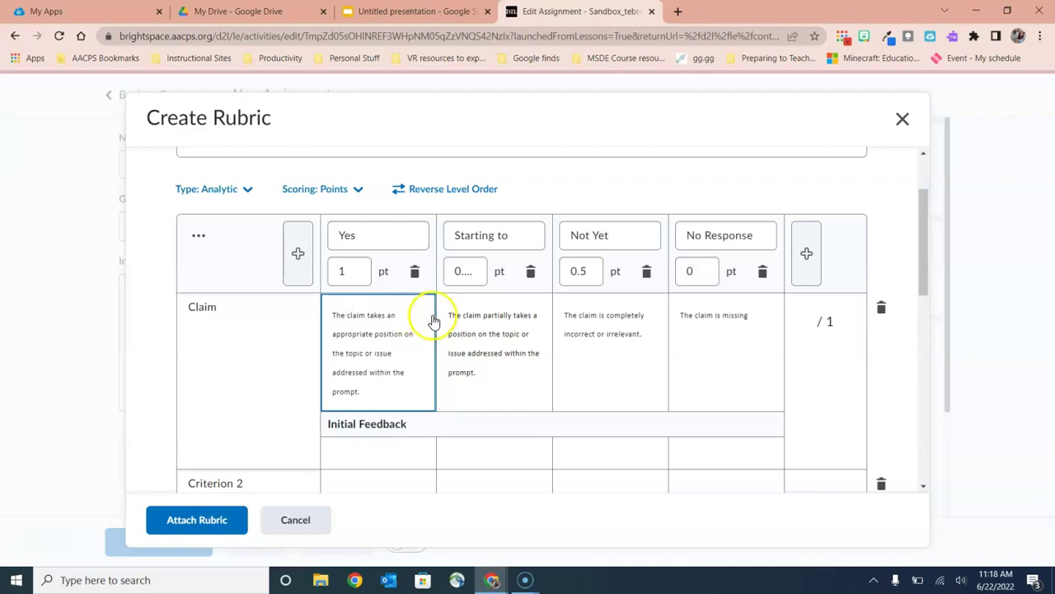
click(492, 348)
click(657, 342)
click(731, 324)
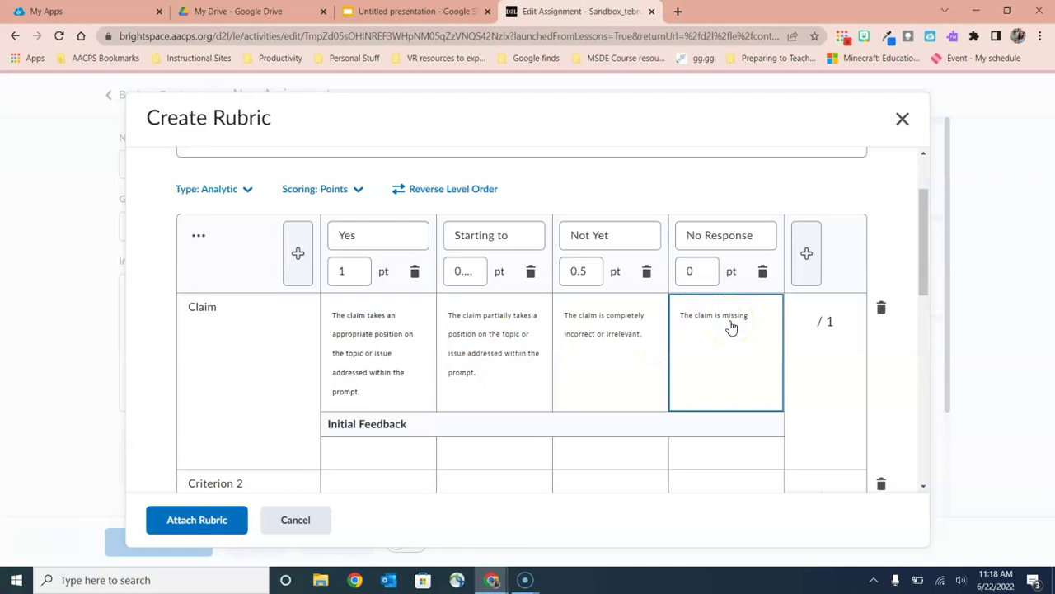
scroll(731, 326, down, 3)
Rename Criterion 2 to Evidence and add its Yes level description.
click(358, 354)
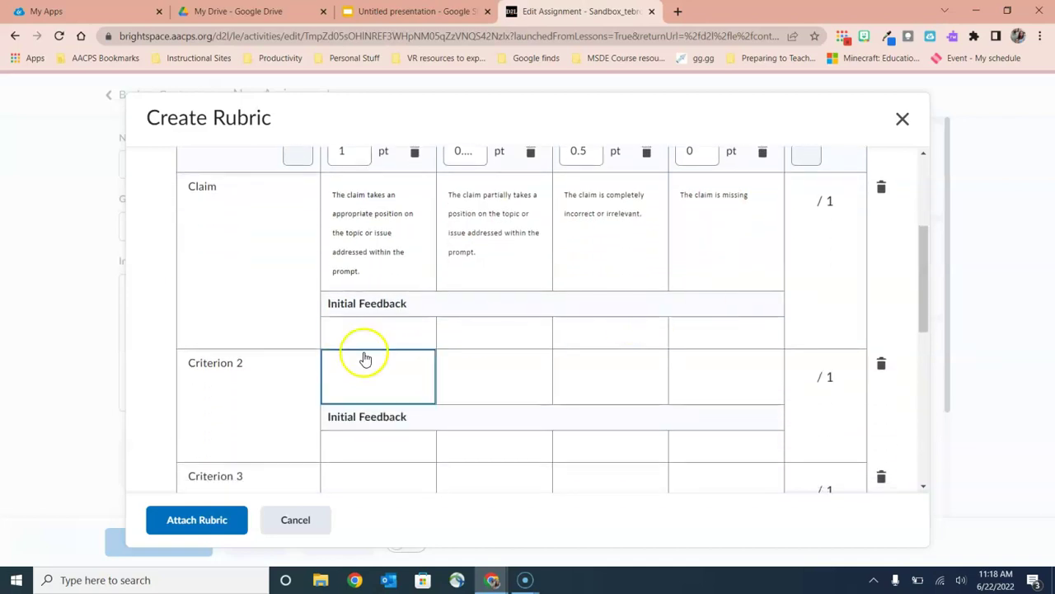
click(239, 355)
click(245, 367)
drag(245, 366, 183, 366)
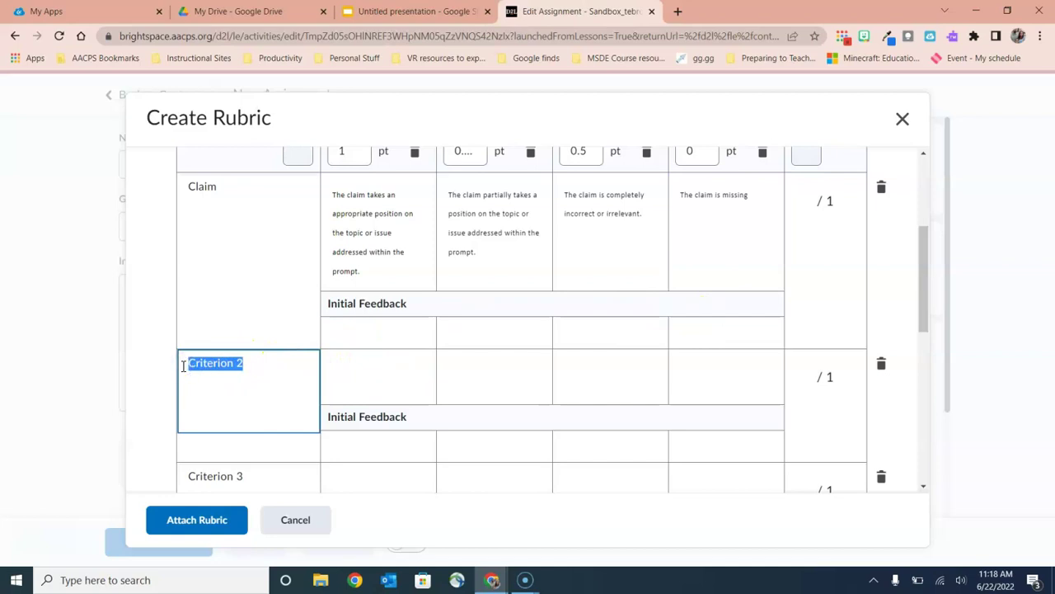
text(Evidence)
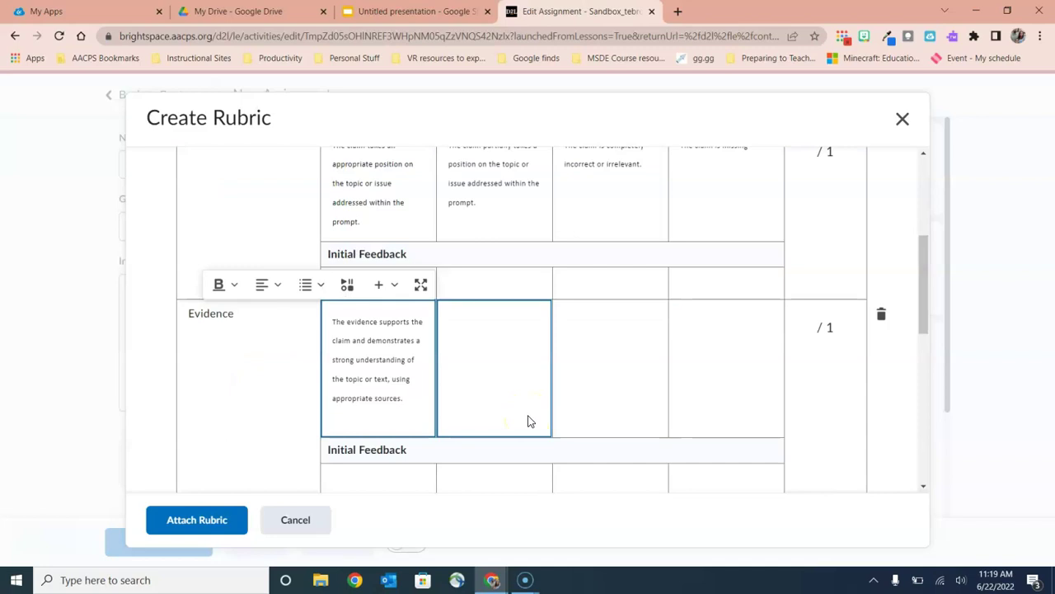
scroll(529, 422, down, 3)
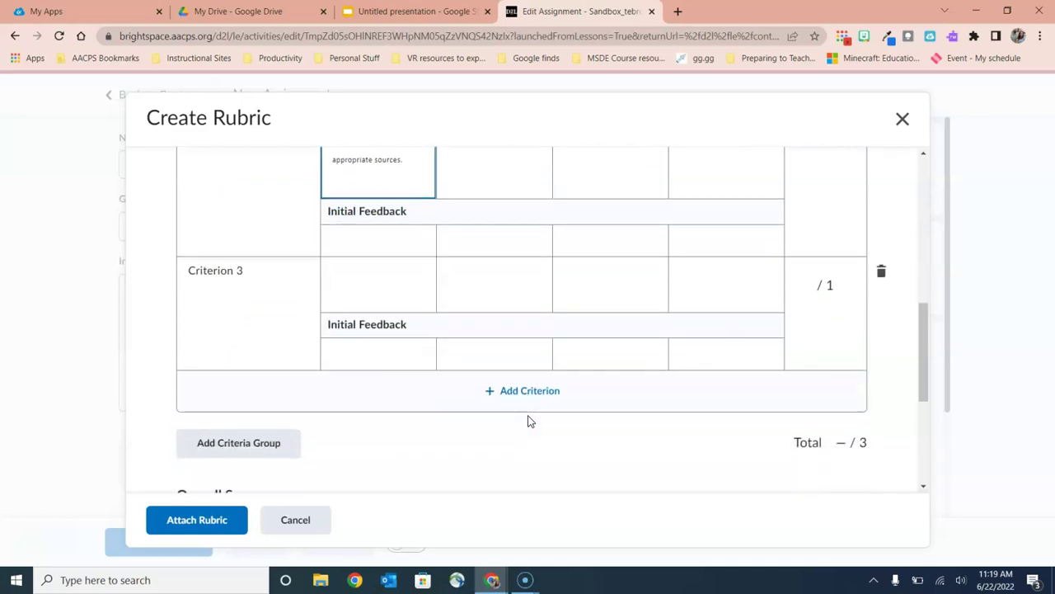
click(532, 405)
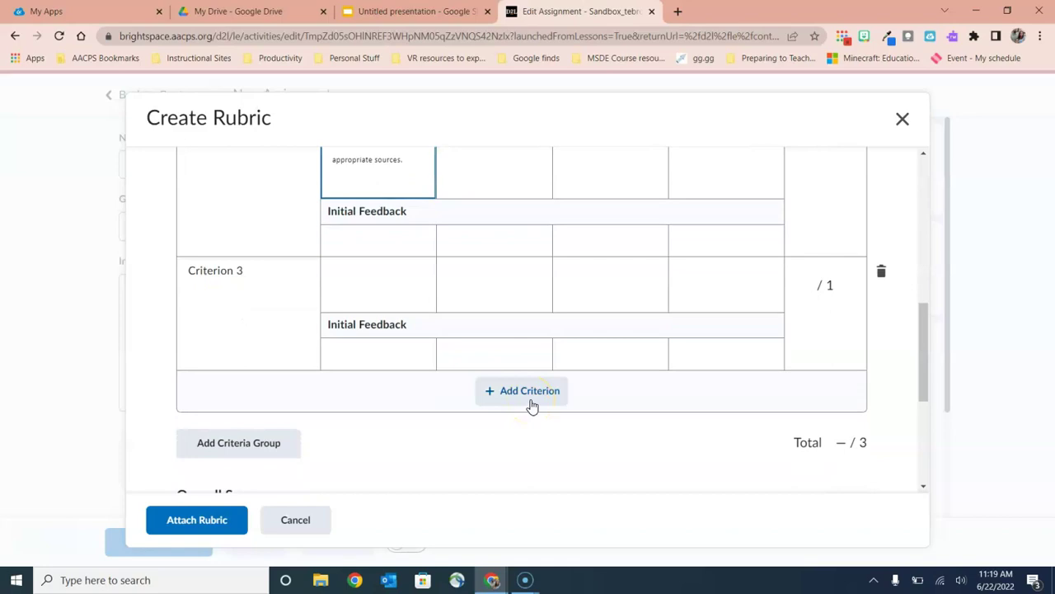
click(495, 400)
Add a second criteria group and complete the Evidence and Reasoning level descriptions.
click(228, 453)
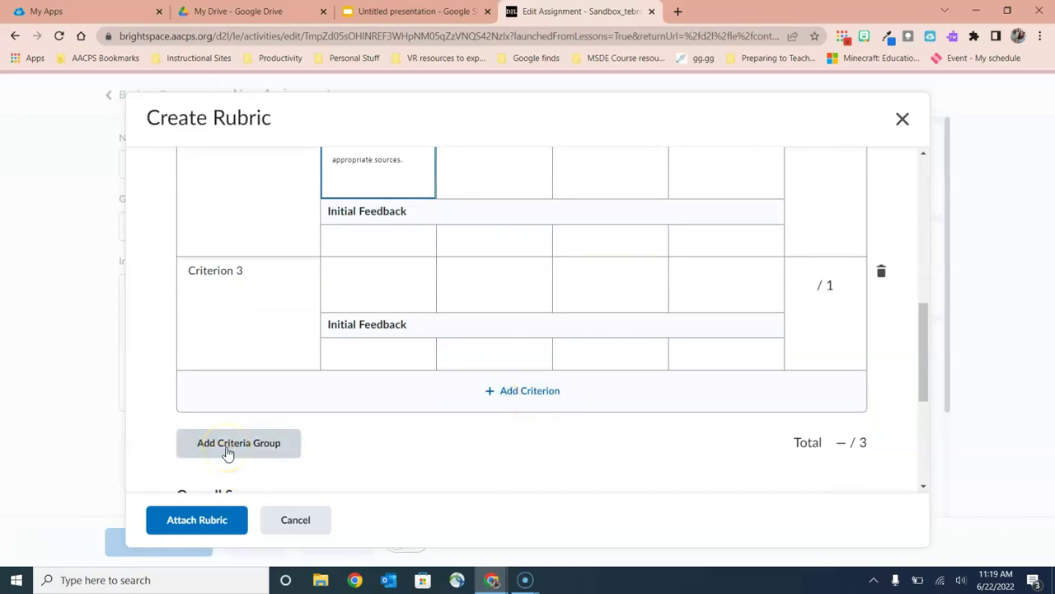
click(227, 453)
scroll(227, 450, down, 3)
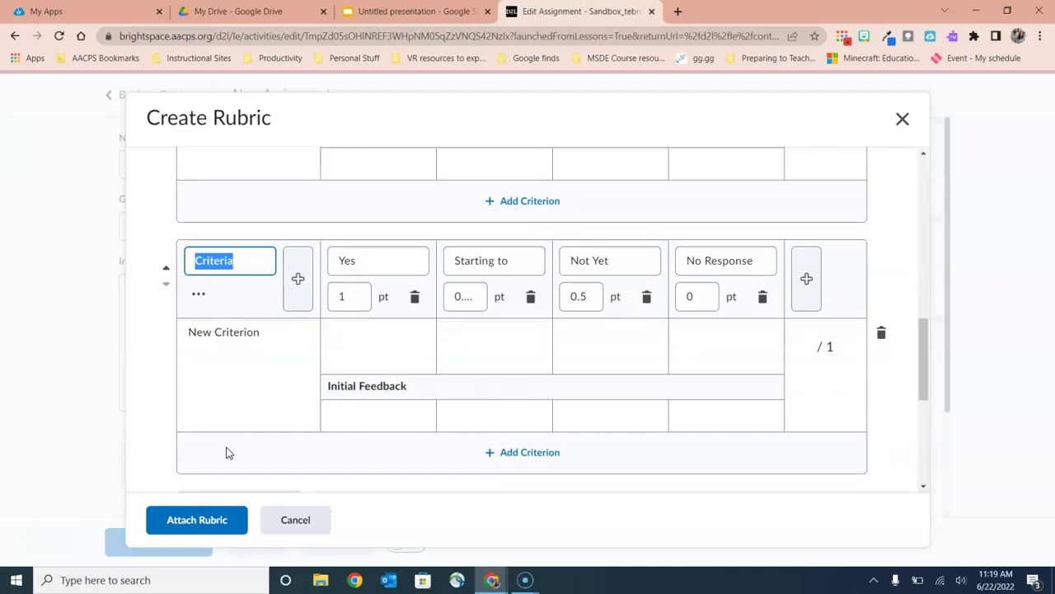
click(406, 371)
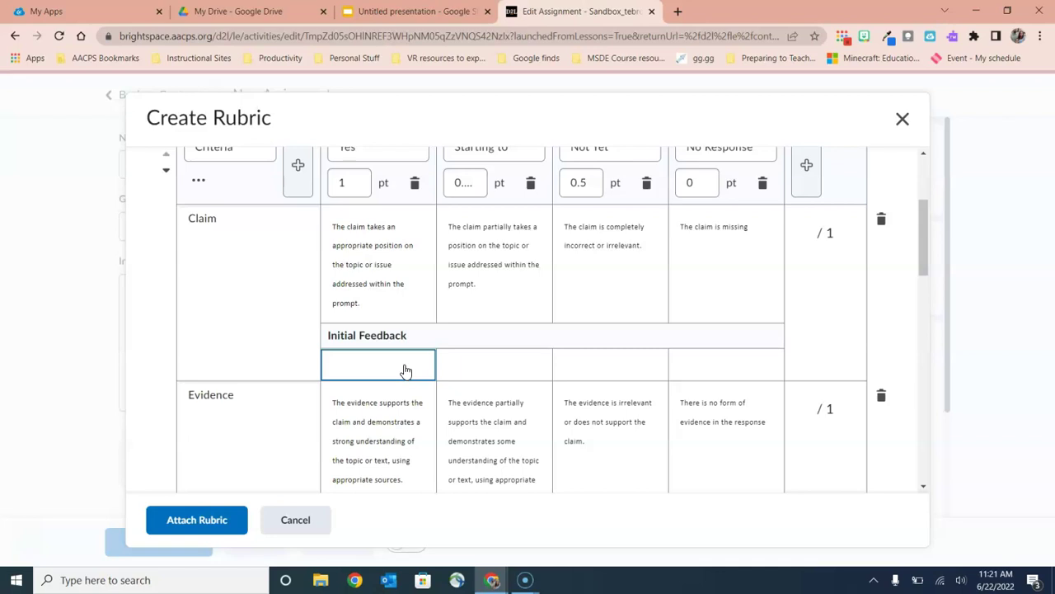
scroll(405, 369, down, 6)
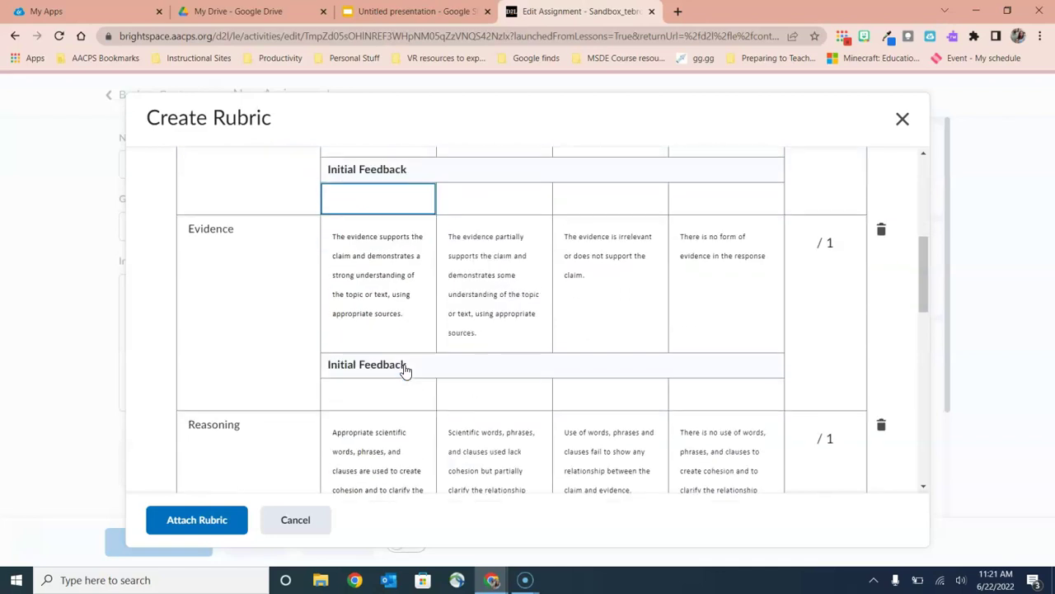
scroll(406, 364, down, 2)
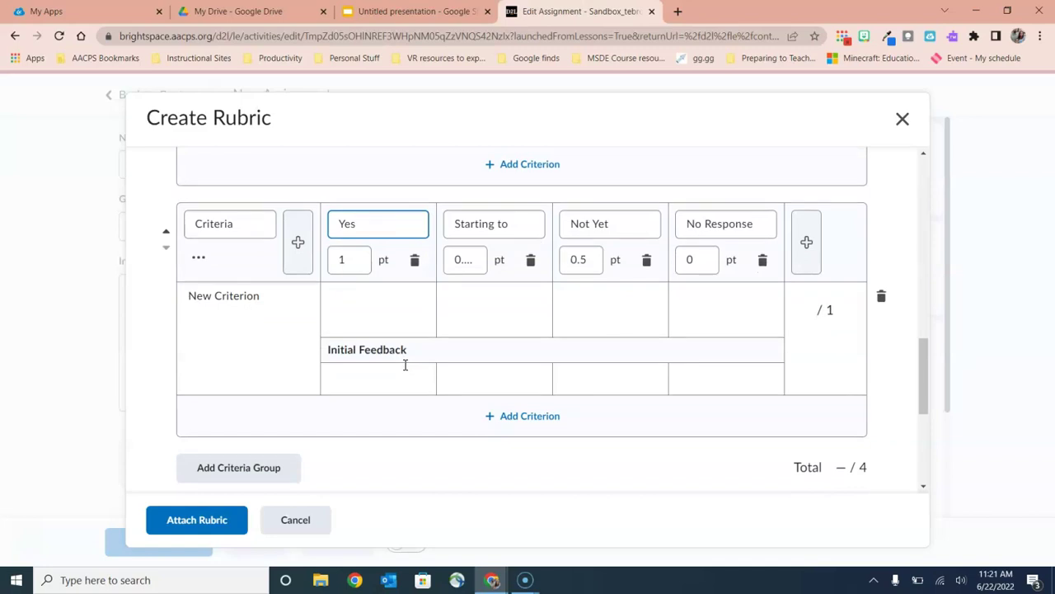
Score the Spelling, grammer and punctuation criterion at Yes 2 and Starting to 1.5 points.
click(406, 372)
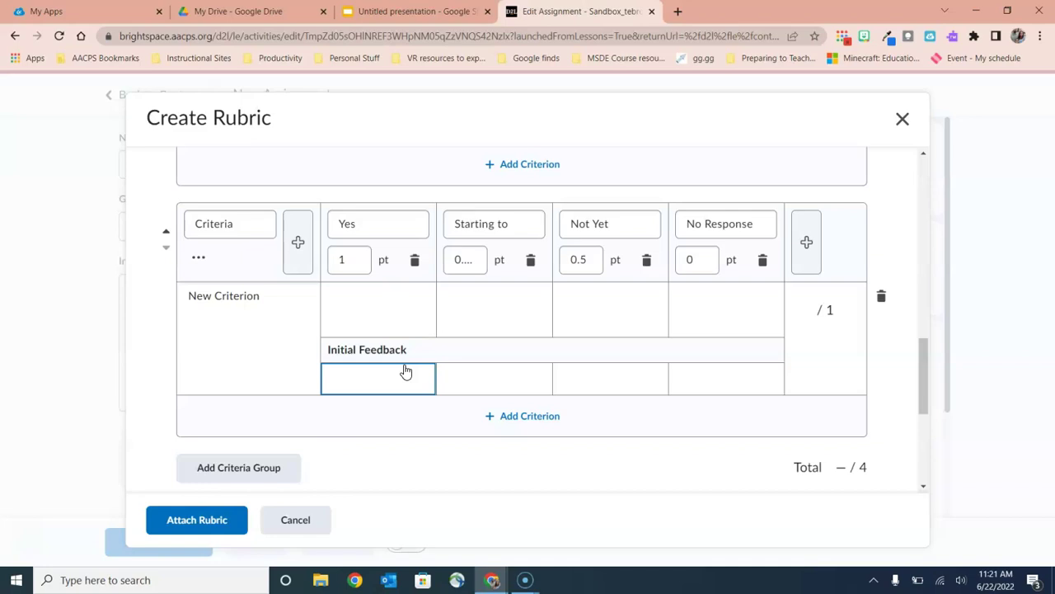
click(365, 302)
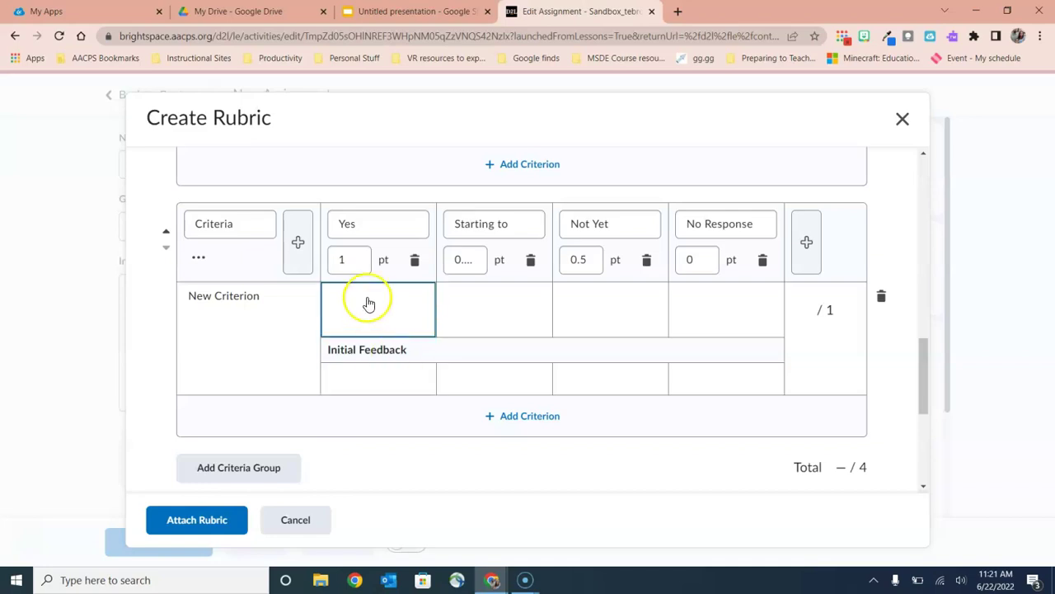
drag(351, 259, 315, 261)
text(2)
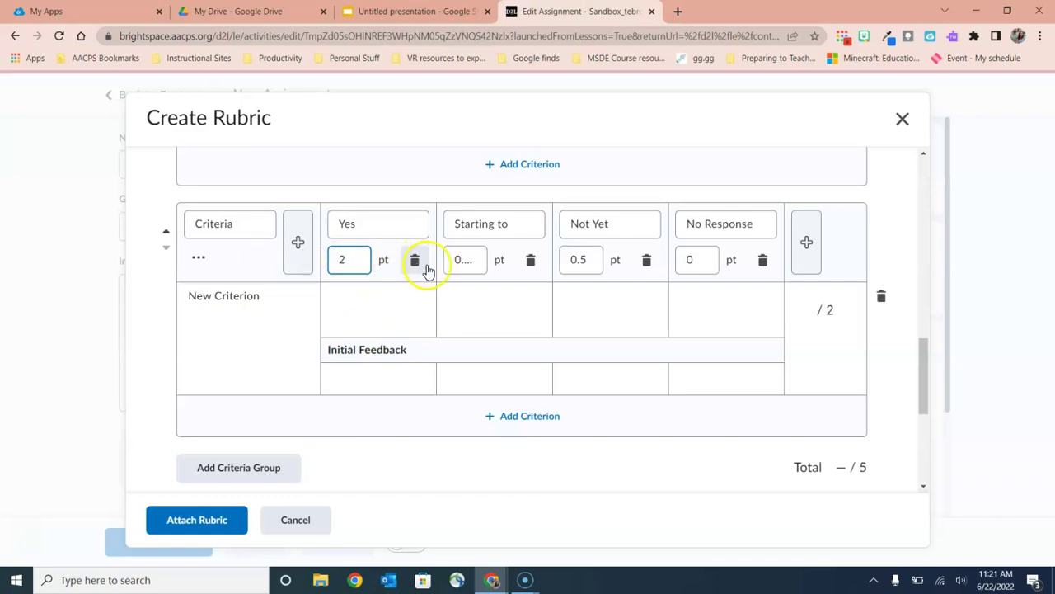
click(472, 262)
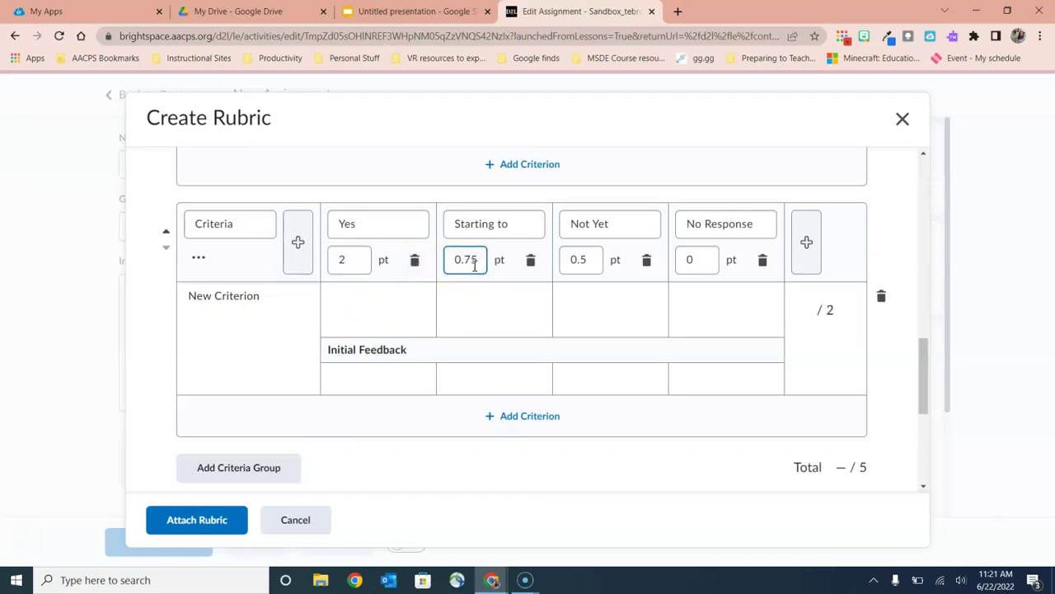
double_click(473, 261)
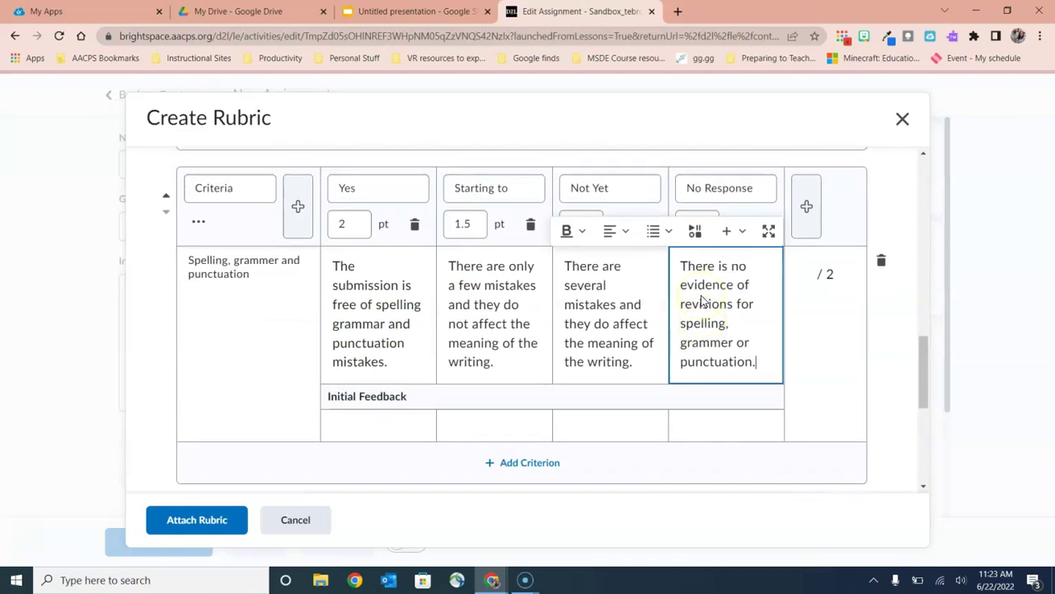
scroll(701, 301, up, 1)
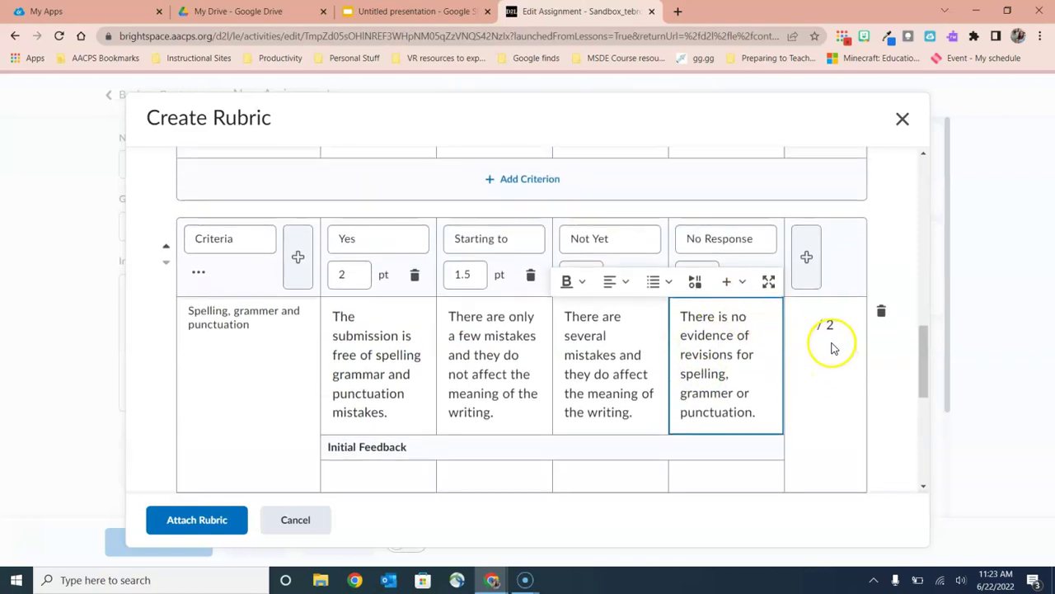
scroll(833, 348, up, 10)
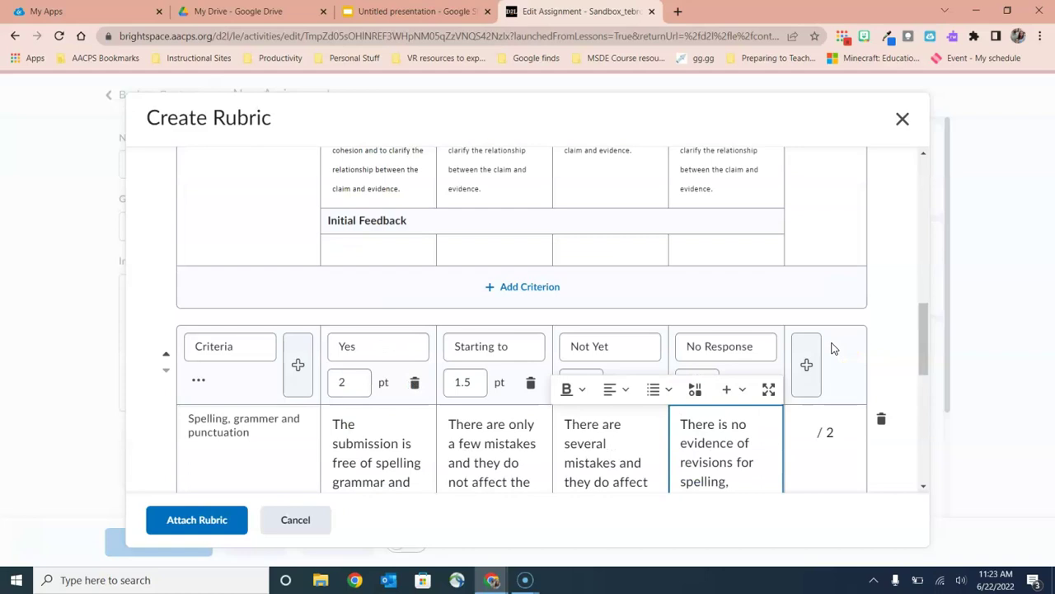
scroll(833, 349, up, 3)
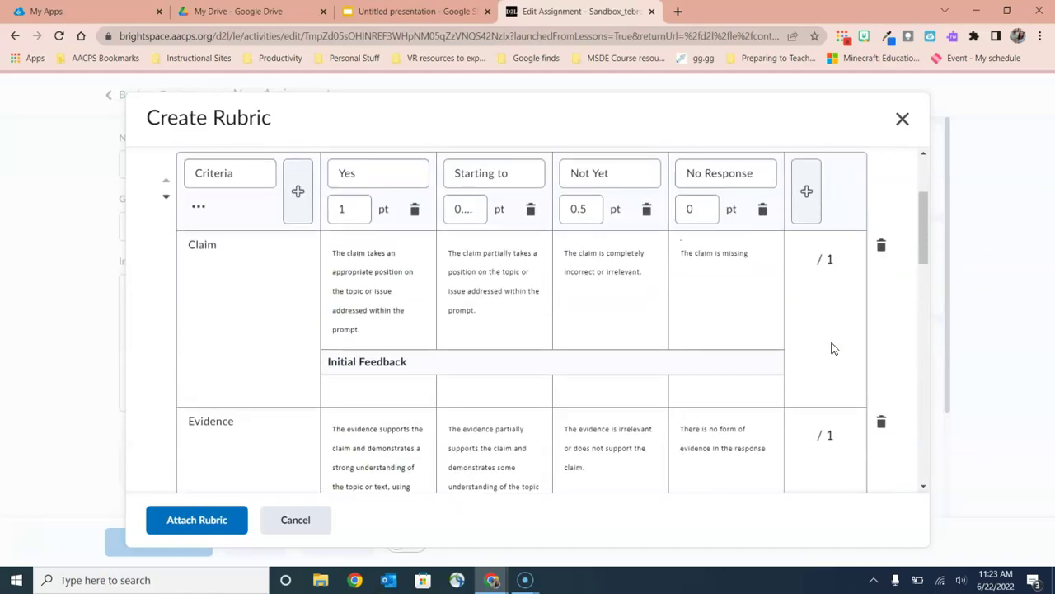
scroll(833, 348, down, 8)
scroll(833, 348, down, 5)
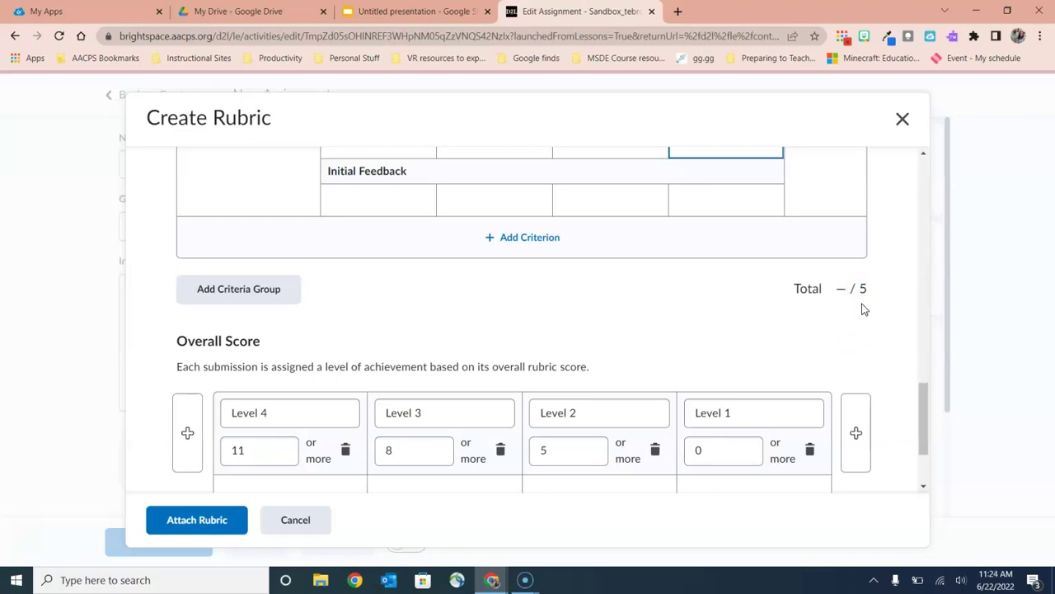
Expand the rubric options and review visibility, score percentage, Competencies and ePortfolio settings.
scroll(688, 410, down, 2)
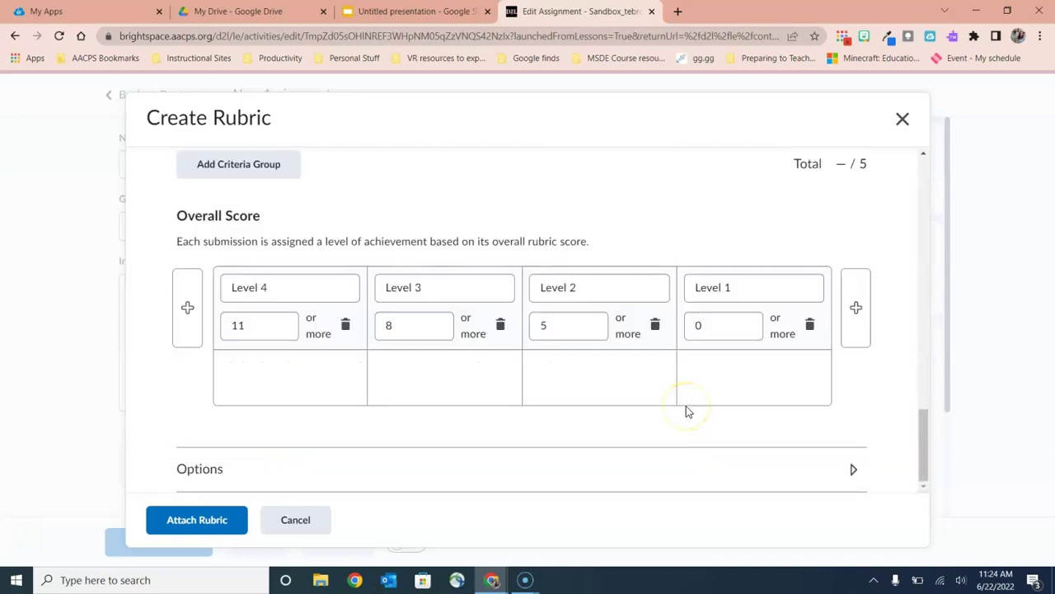
click(852, 474)
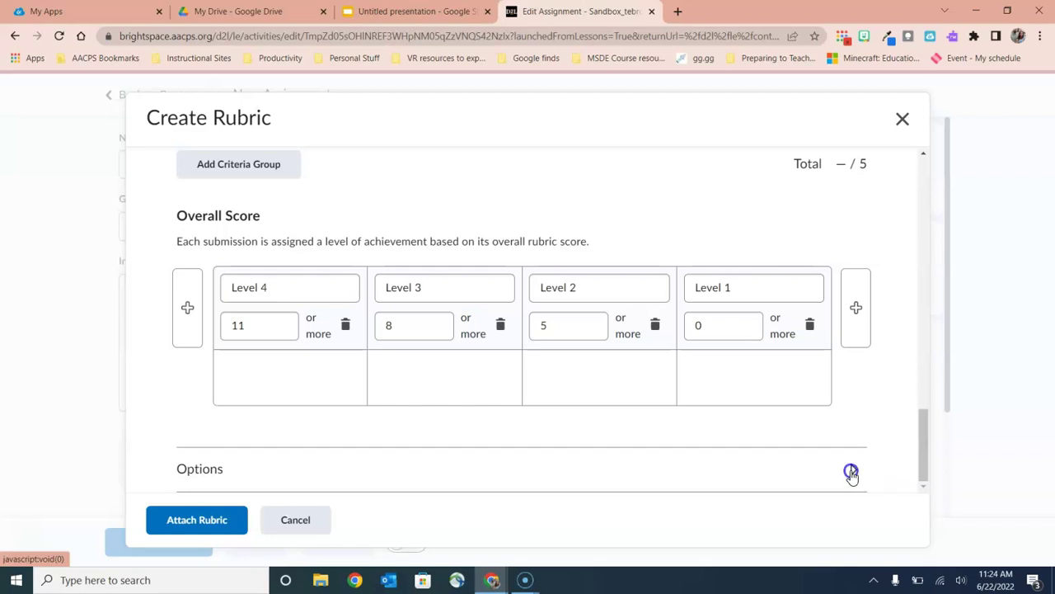
scroll(852, 475, down, 3)
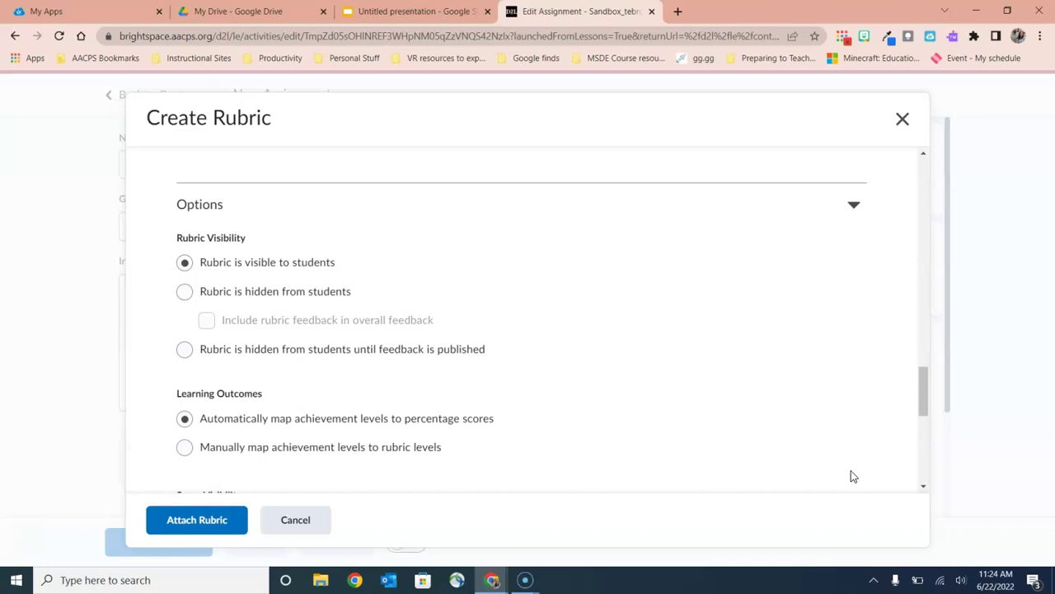
scroll(852, 475, down, 1)
click(483, 358)
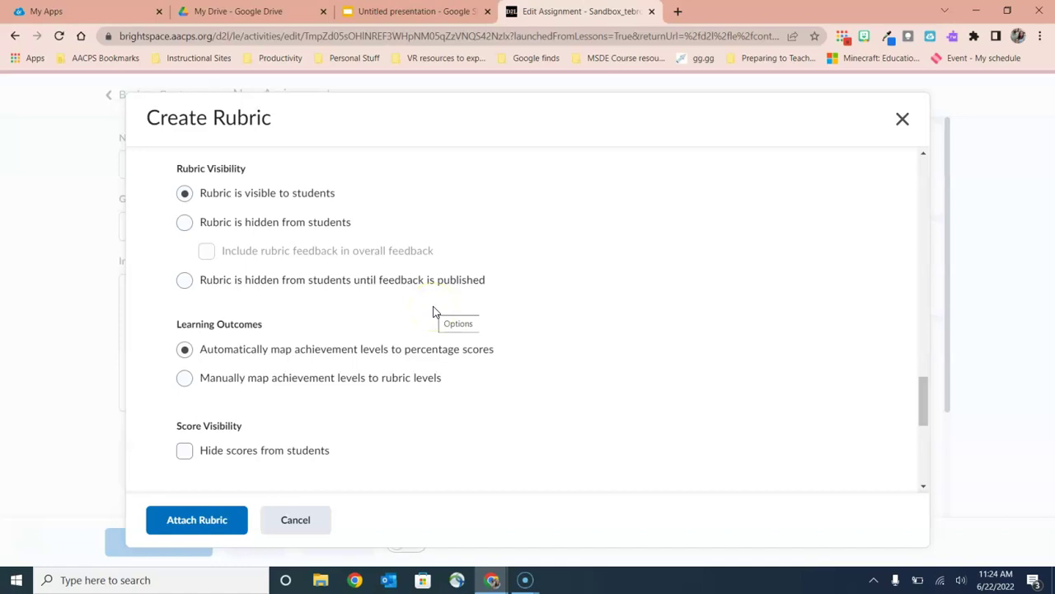
scroll(435, 312, down, 1)
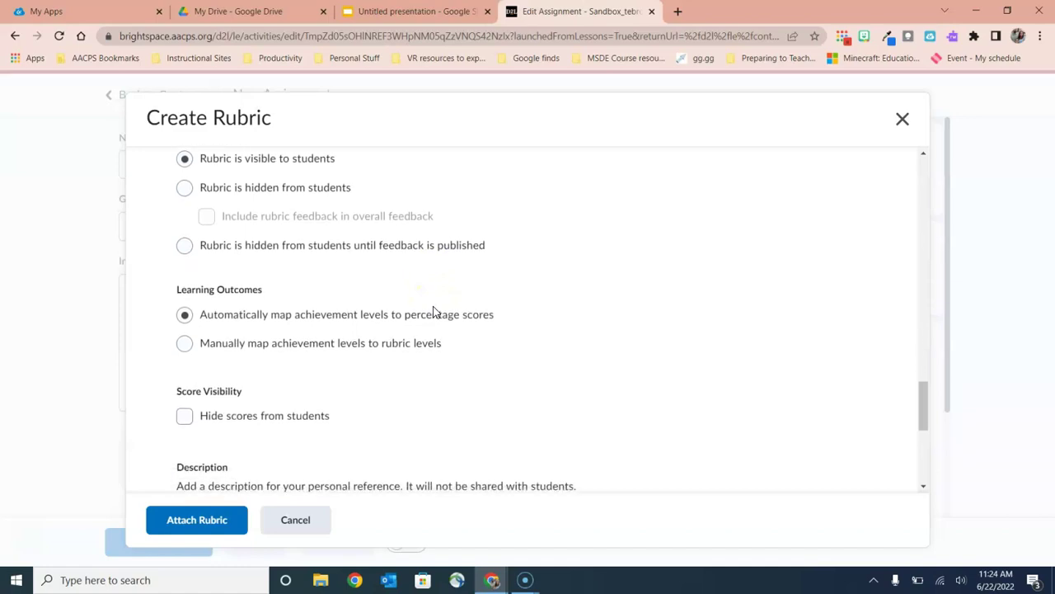
scroll(434, 312, down, 3)
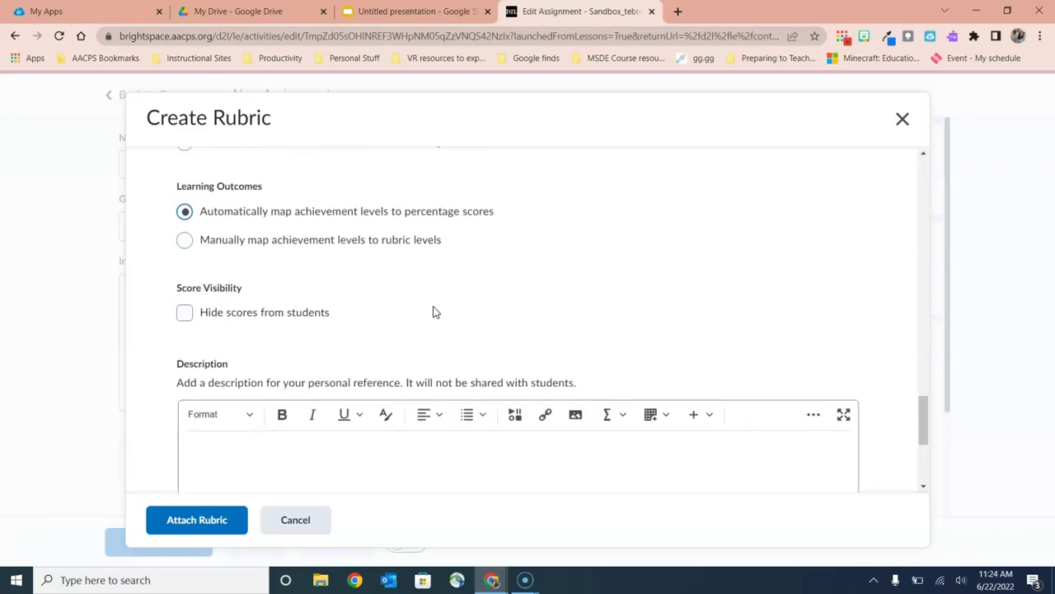
click(344, 320)
scroll(327, 332, down, 3)
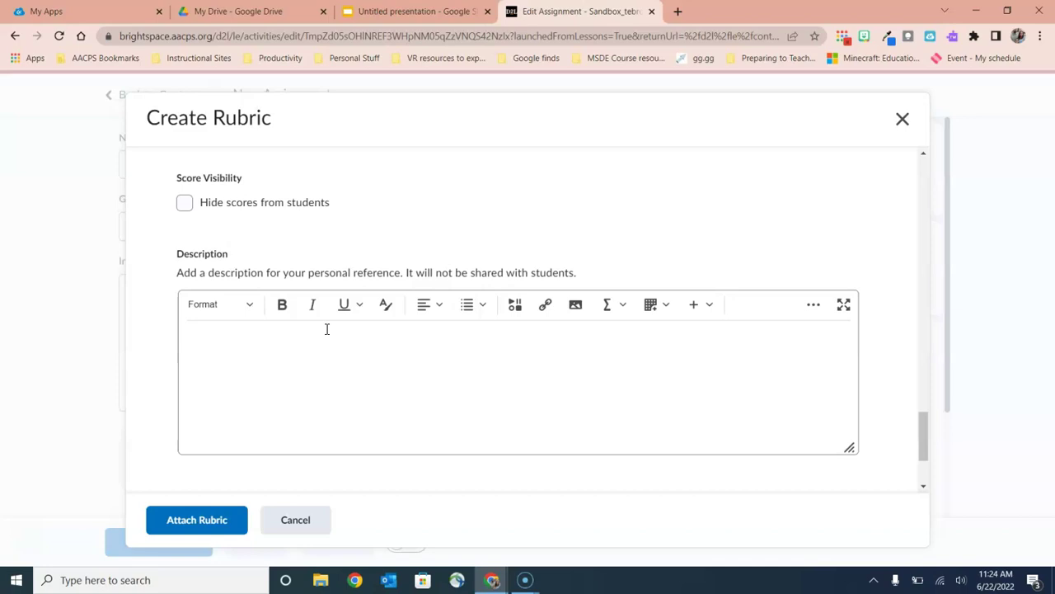
scroll(327, 330, down, 3)
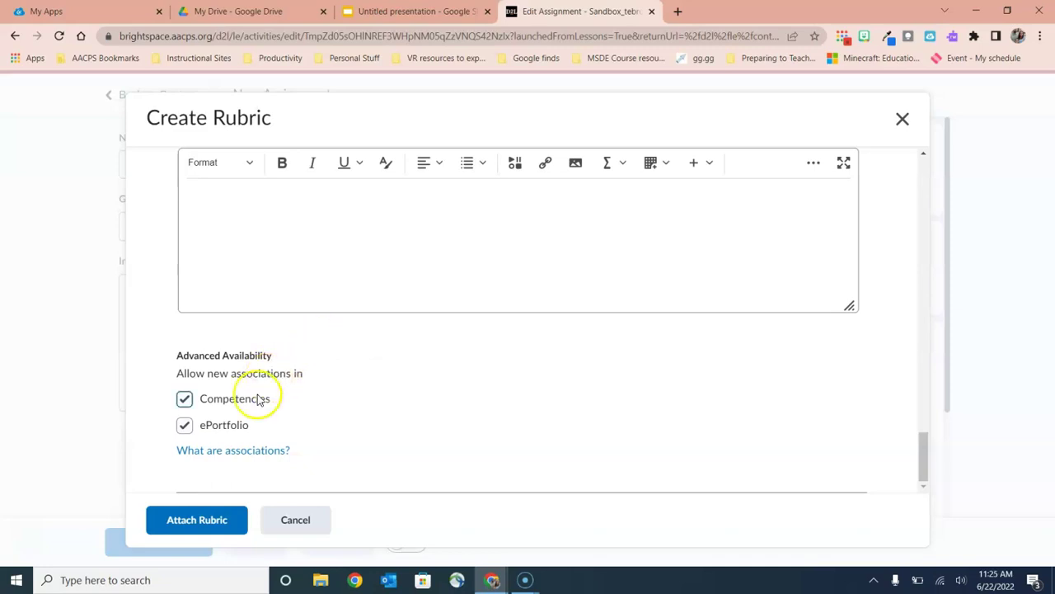
Attach the CER rubric, turn assignment visibility on, and save and close.
click(203, 528)
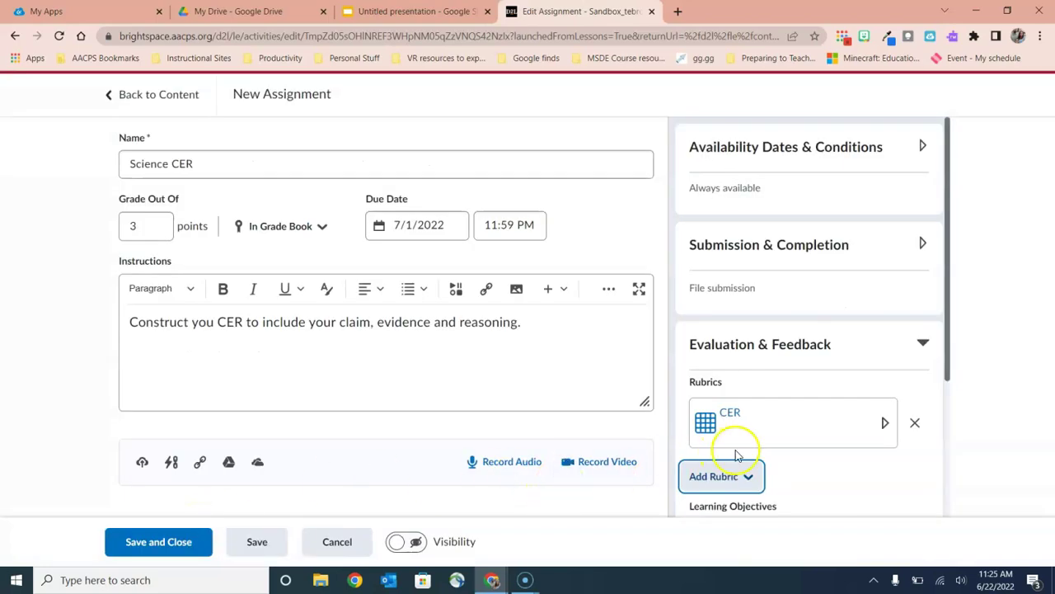
scroll(797, 469, down, 2)
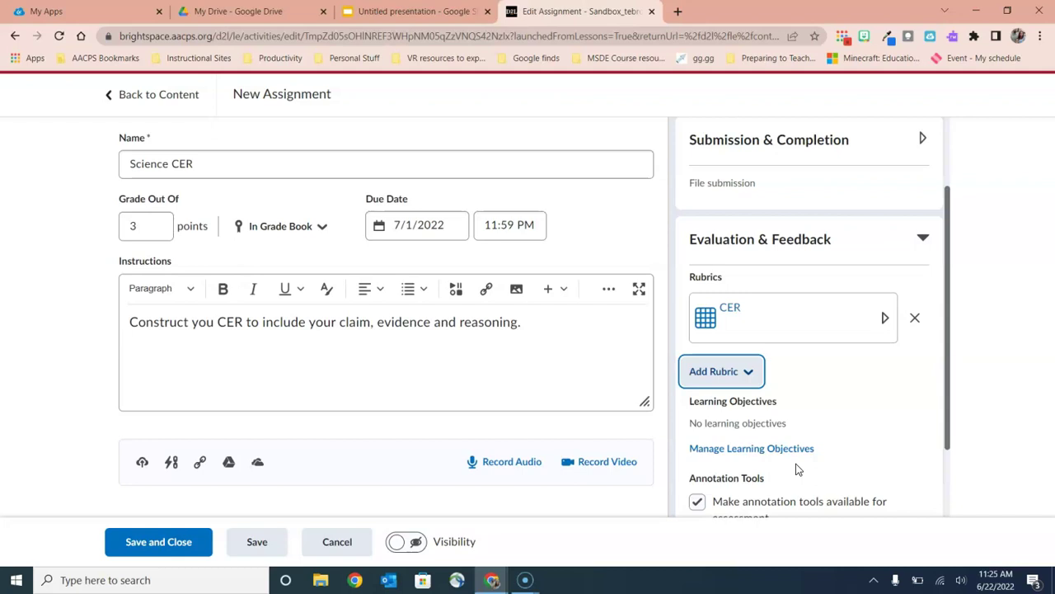
click(405, 548)
click(405, 544)
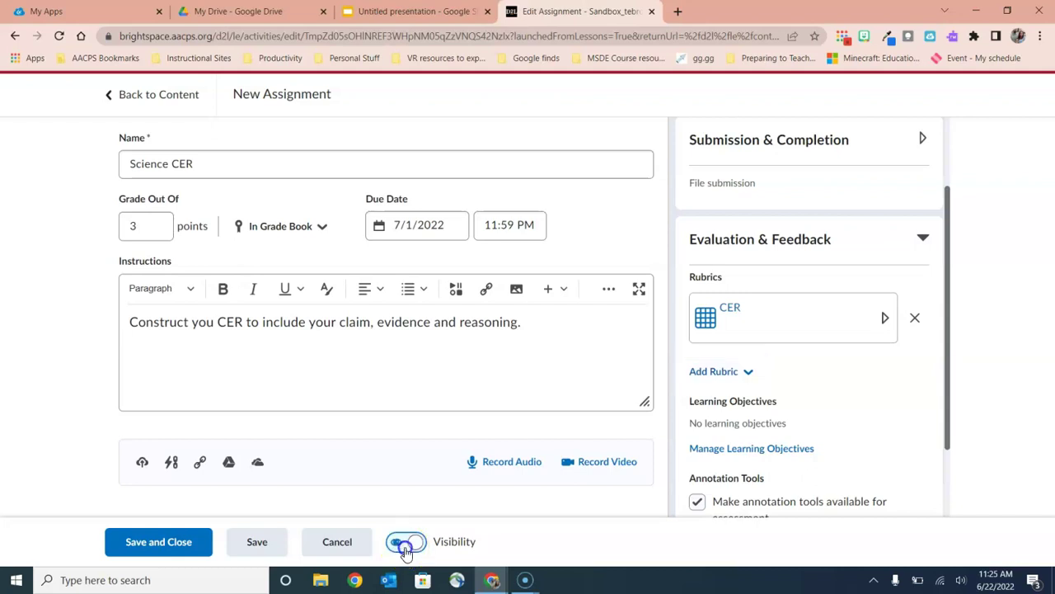
click(160, 544)
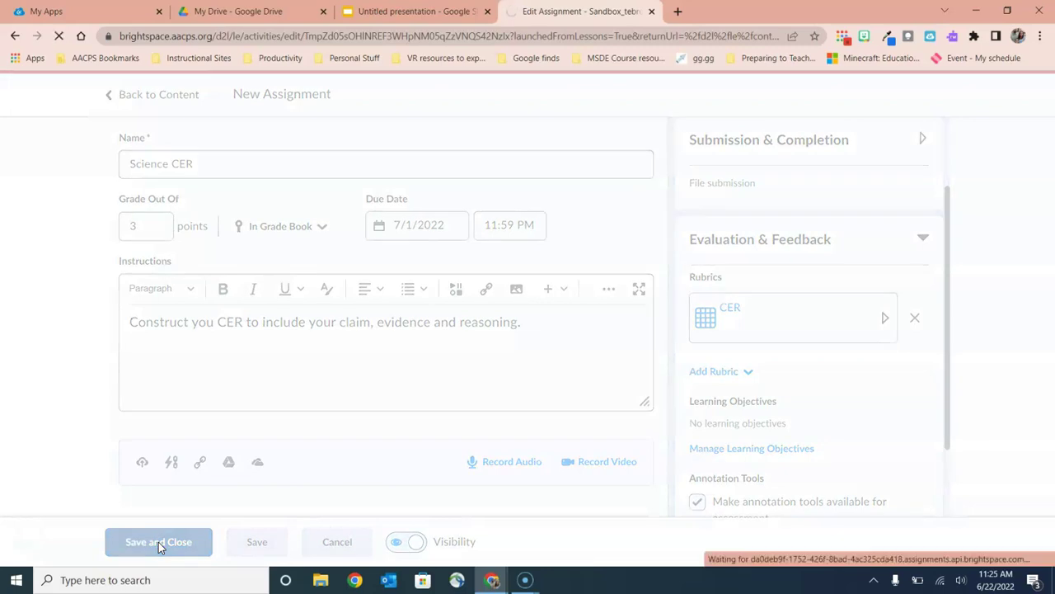
Confirm Science CER appears under MP 1 in course Content, due Jul 1, 2022.
click(240, 463)
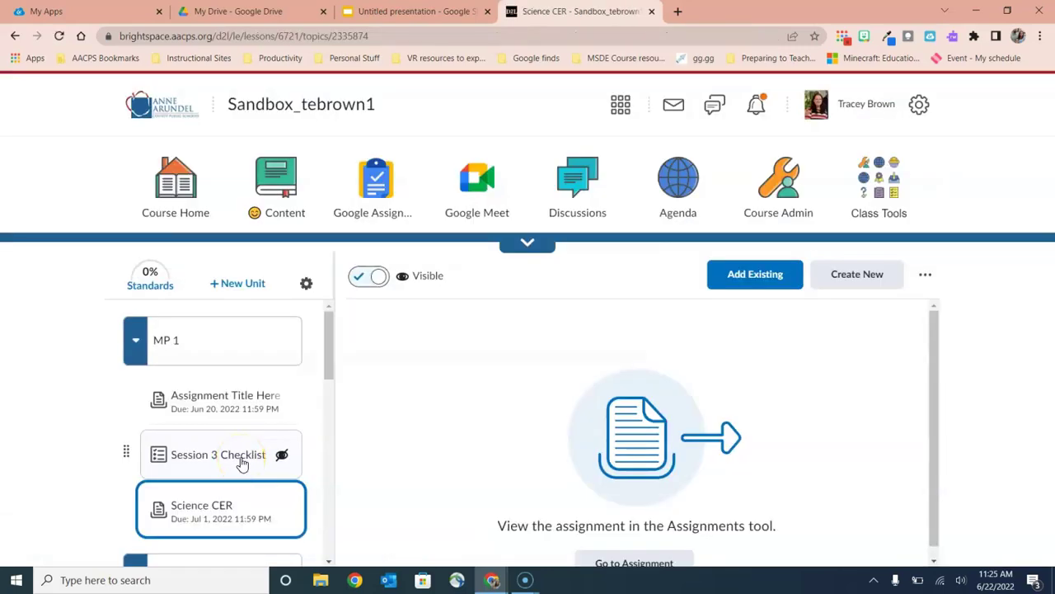